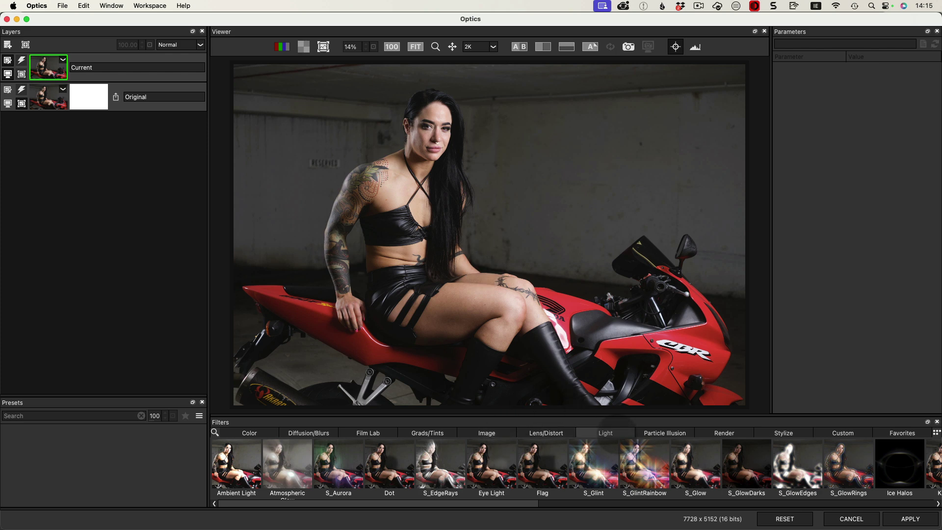
Step: Apply the S_LensFlare filter from the Light category and open its lens for editing
drag(530, 503, 660, 505)
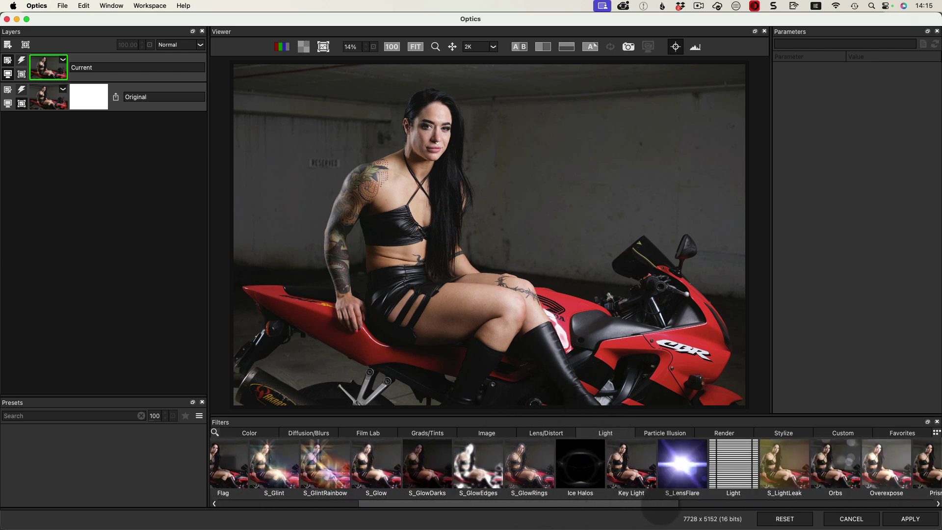
click(681, 464)
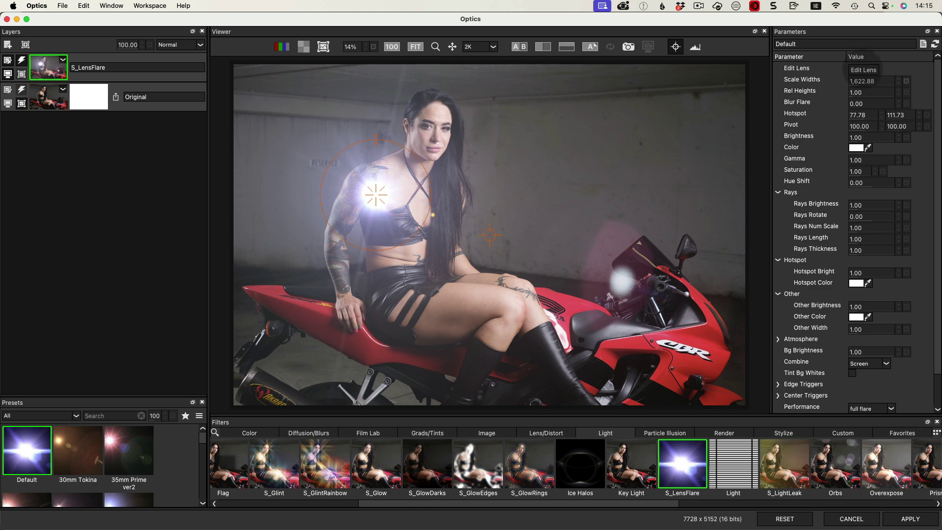
click(863, 70)
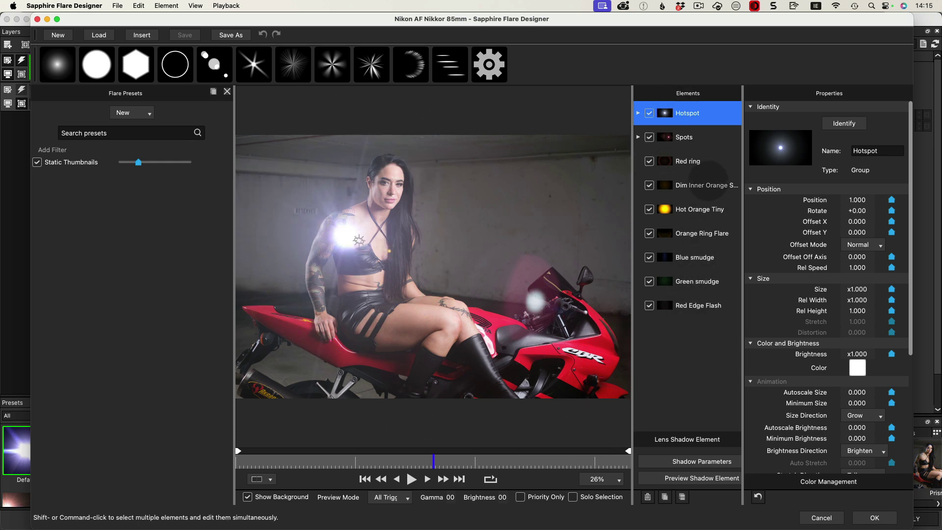
Step: Examine the Hotspot group's nested elements and its position, size, colour, animation and noise properties
click(638, 112)
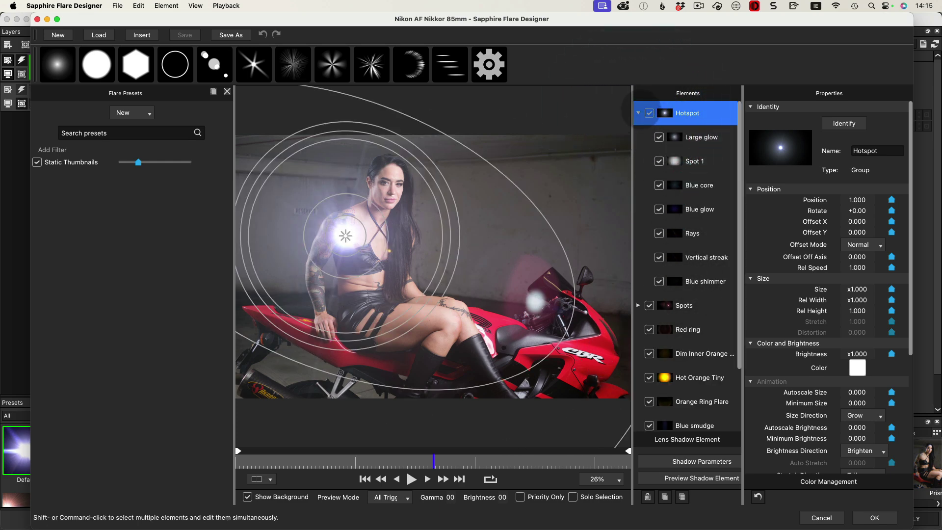
click(638, 113)
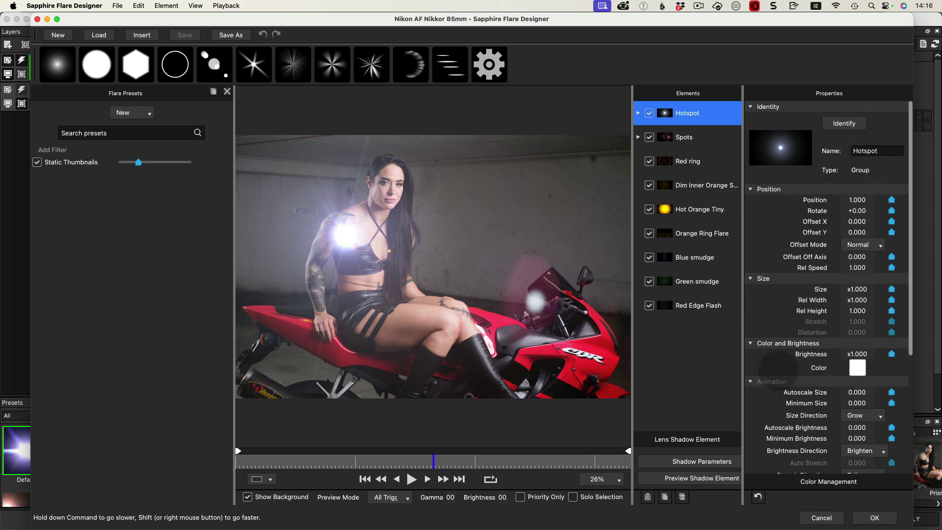
scroll(779, 368, down, 5)
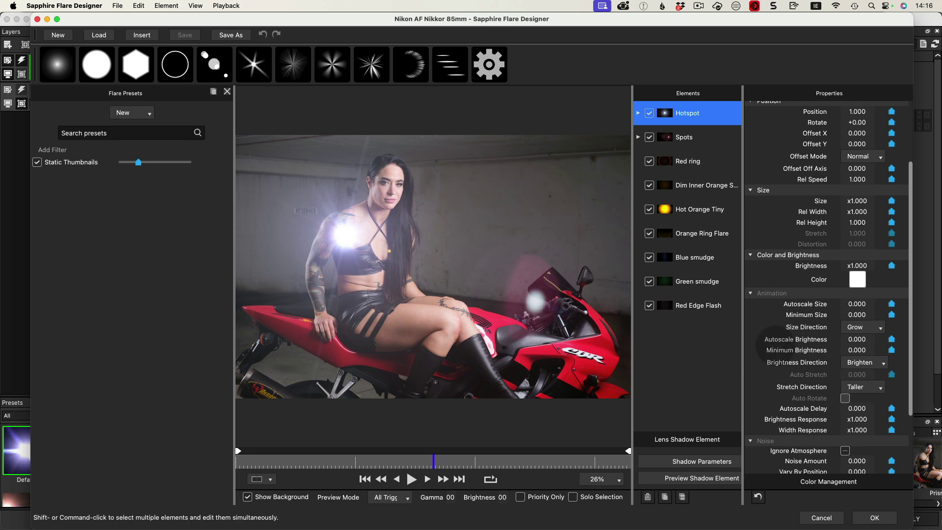
scroll(781, 375, down, 4)
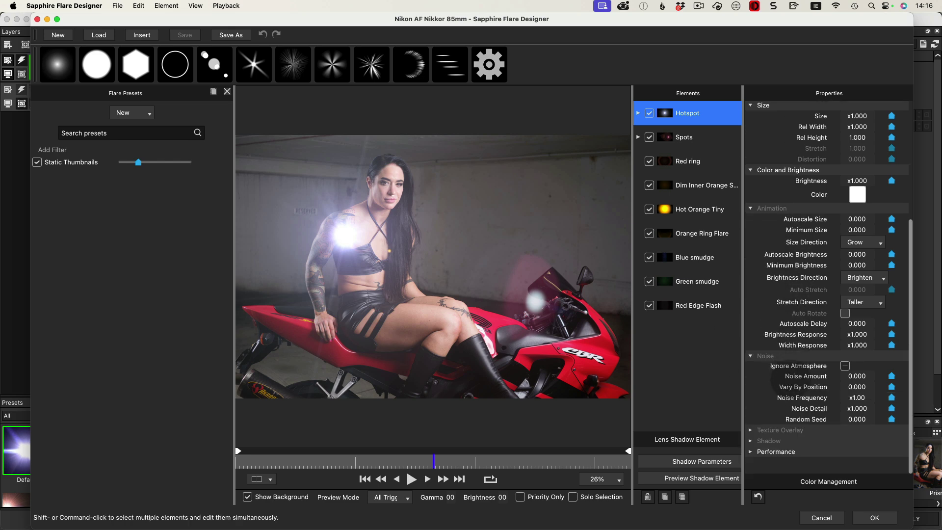
scroll(784, 387, up, 8)
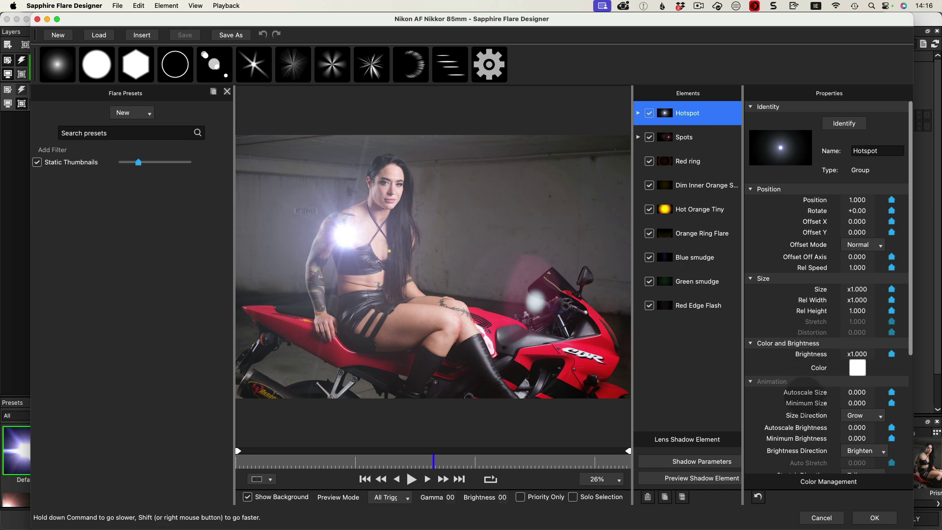
scroll(807, 381, down, 1)
scroll(805, 412, up, 1)
Step: Examine the properties of the Hot Orange Tiny element, including its gradient, spot and animation options
click(687, 209)
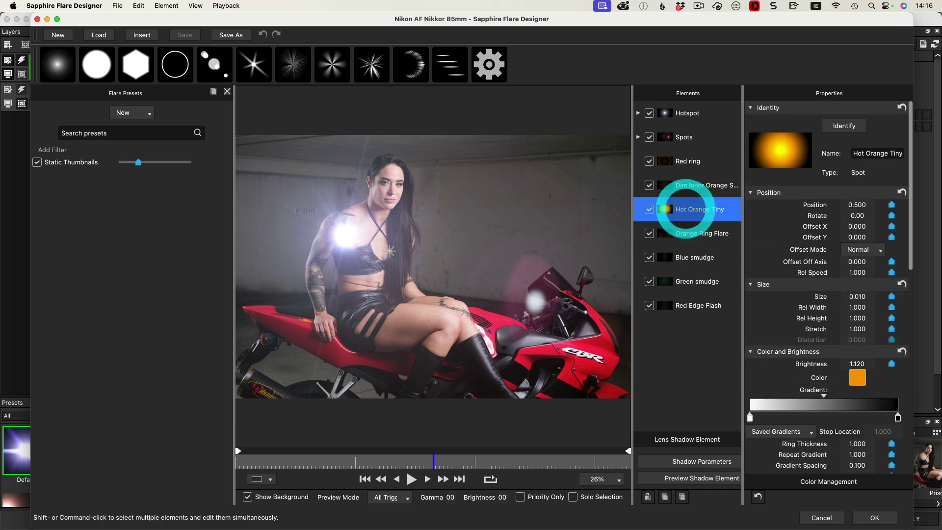
scroll(814, 353, down, 2)
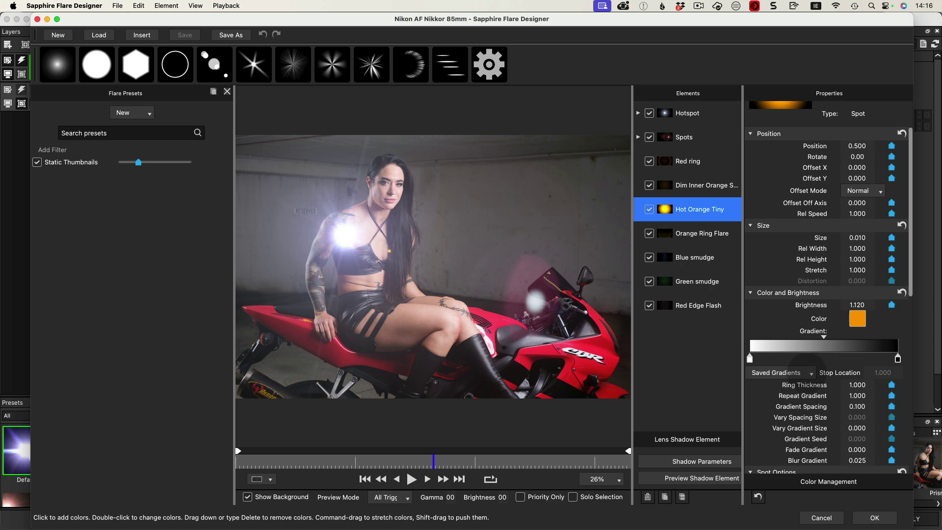
scroll(805, 387, down, 7)
scroll(809, 402, down, 3)
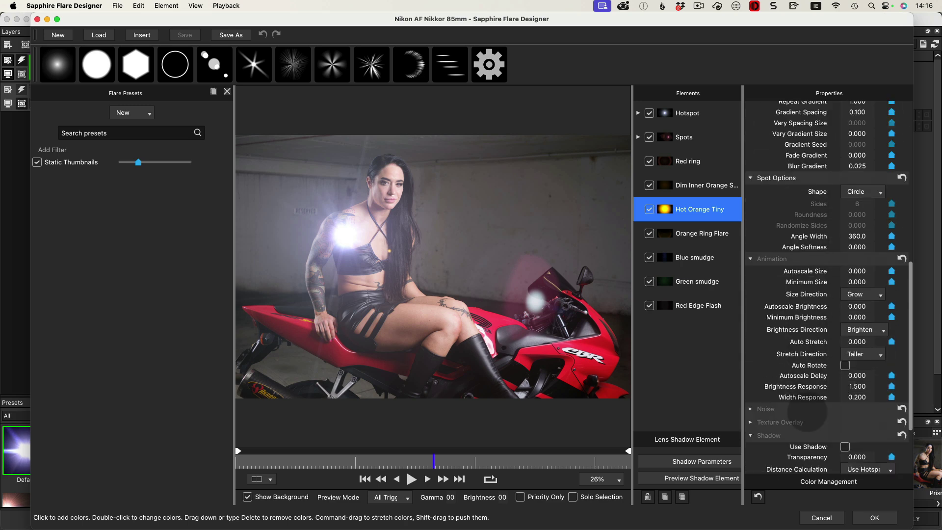
scroll(809, 402, up, 7)
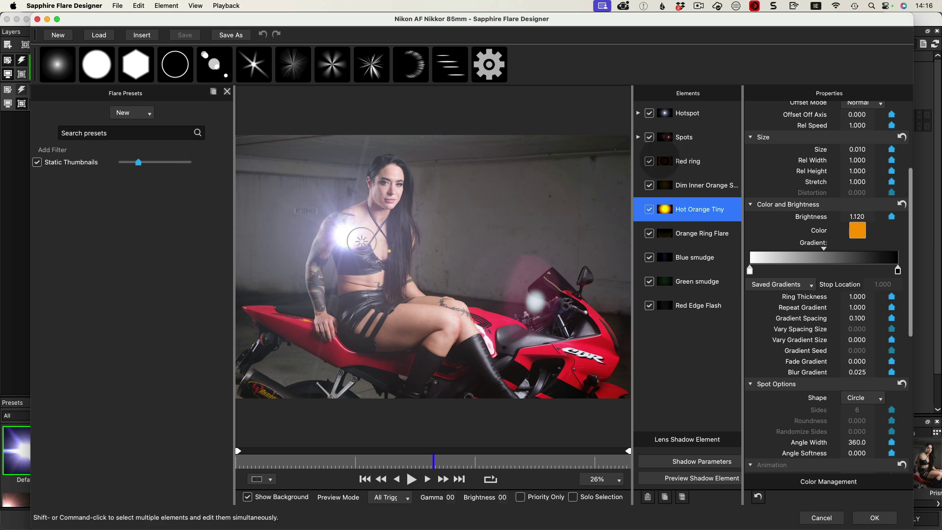
scroll(834, 162, up, 4)
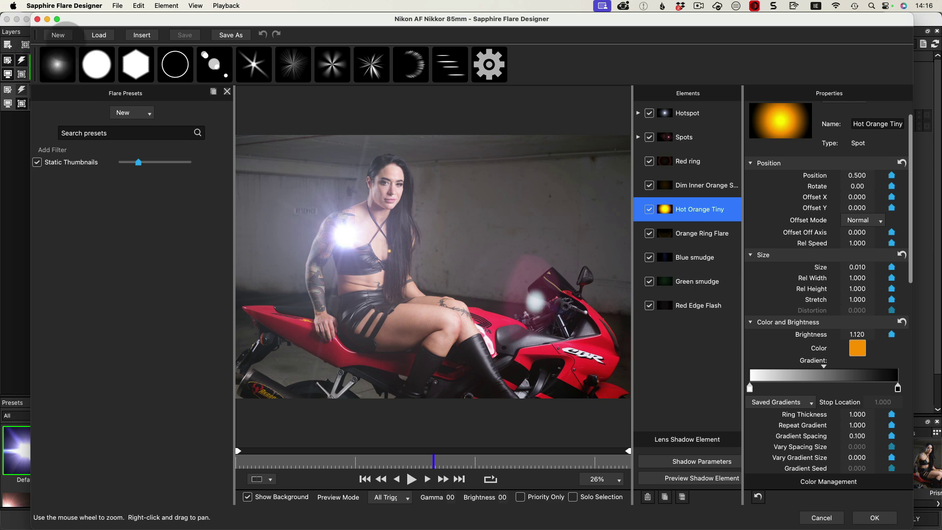
Step: Start a new empty flare and add a soft blob element coloured orange (#FF8435)
click(58, 35)
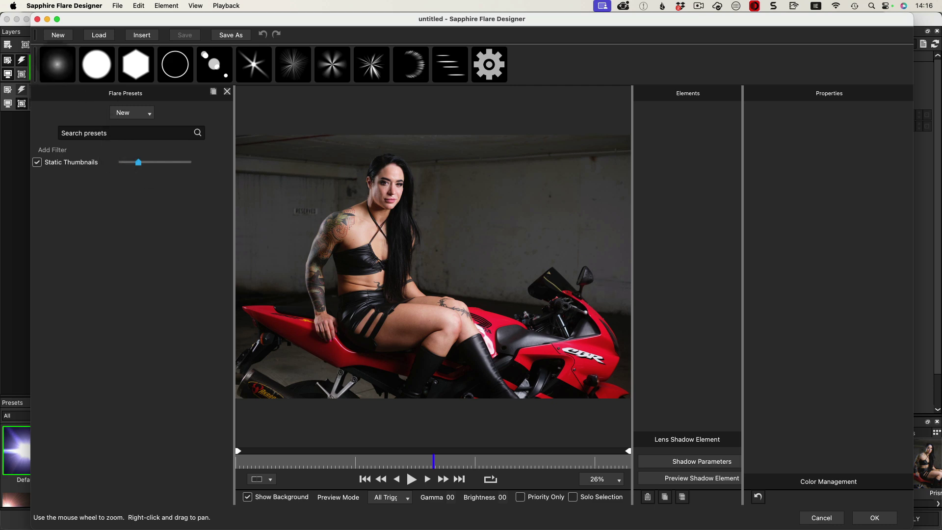
click(57, 63)
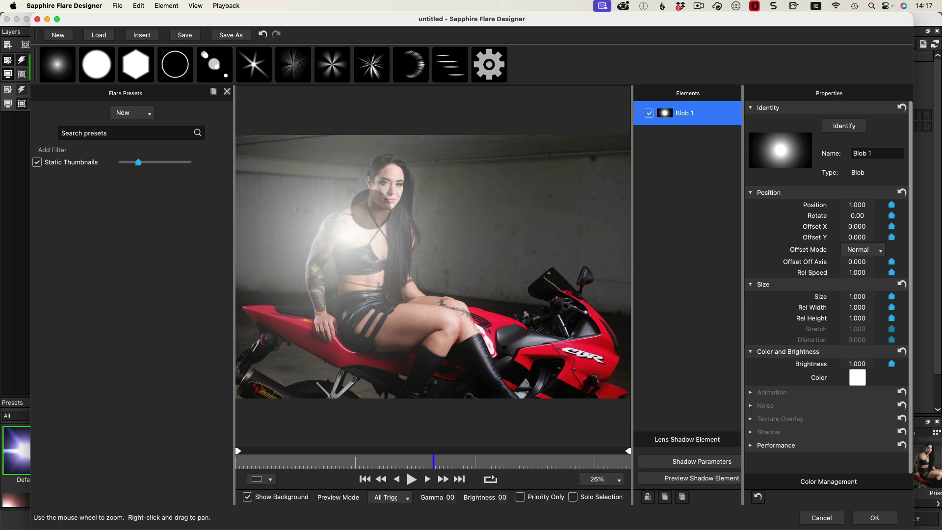
click(856, 378)
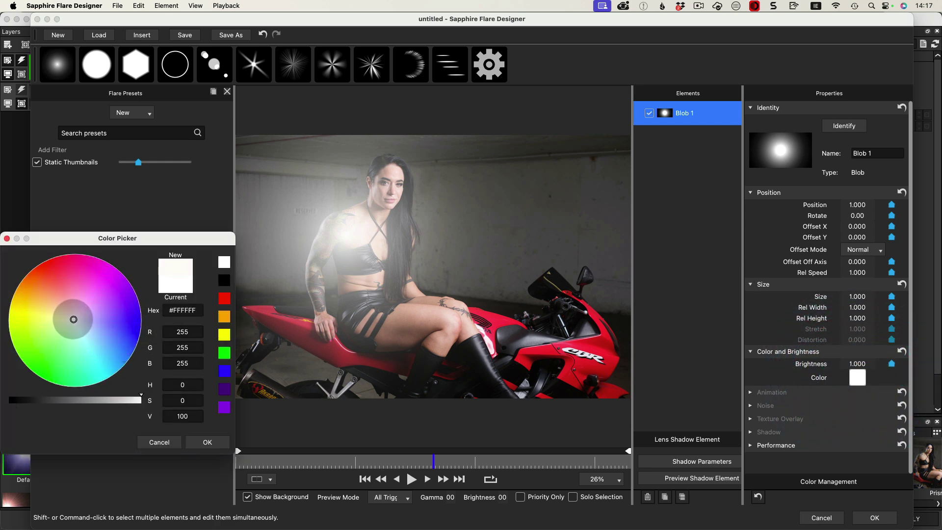
click(37, 289)
drag(40, 288, 36, 287)
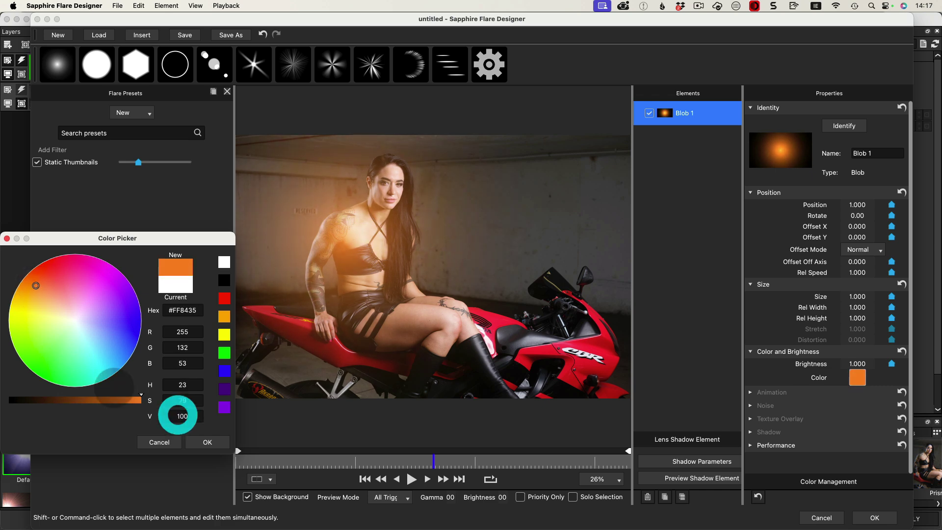
click(207, 441)
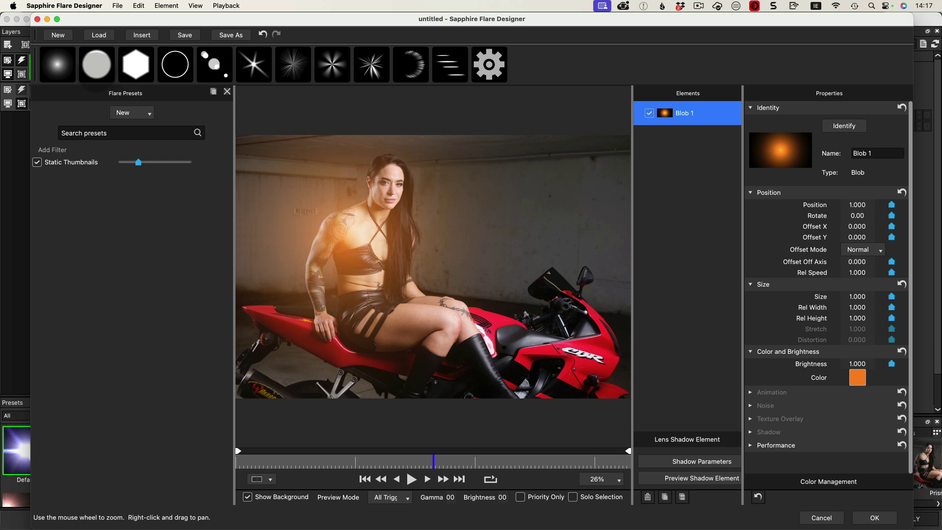
Step: Add a ring element to the flare, coloured light orange (#FF9565) with a size of 0.510
click(175, 64)
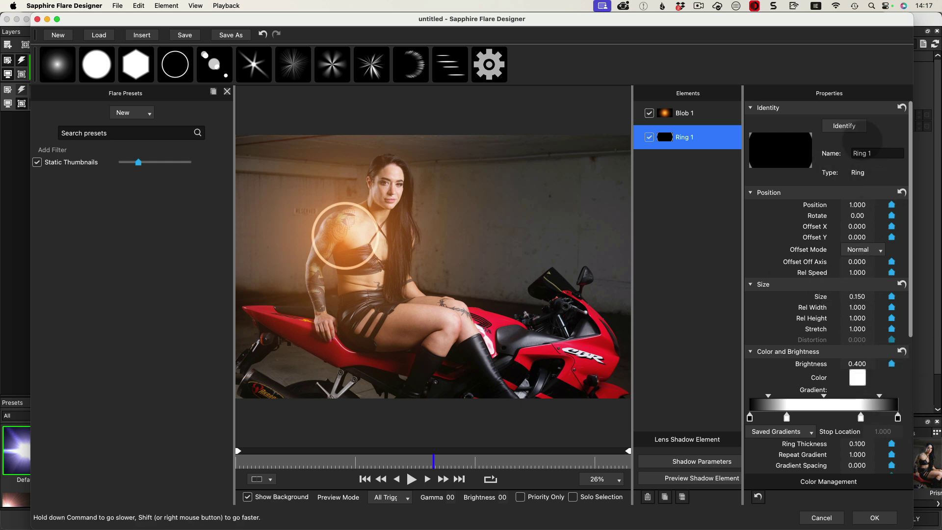
click(857, 378)
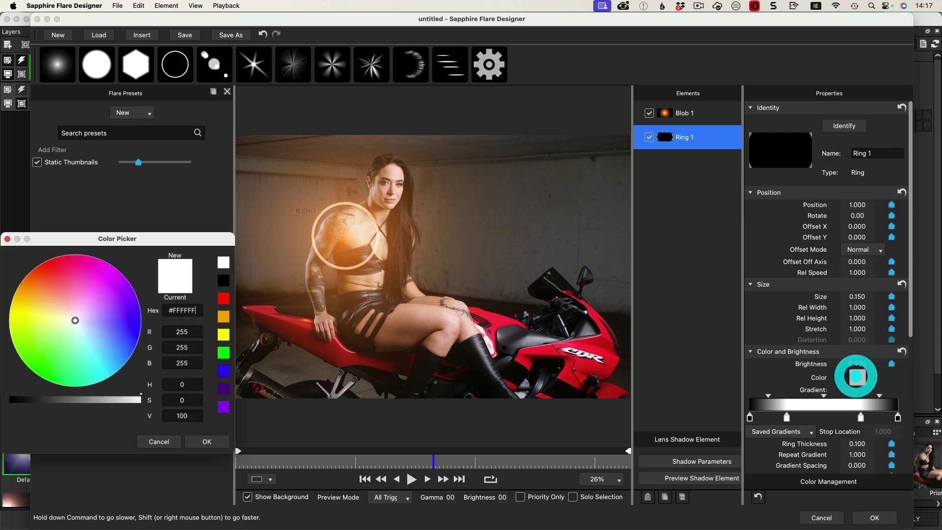
mouse_move(75, 319)
mouse_down()
mouse_move(31, 274)
mouse_move(46, 292)
mouse_up()
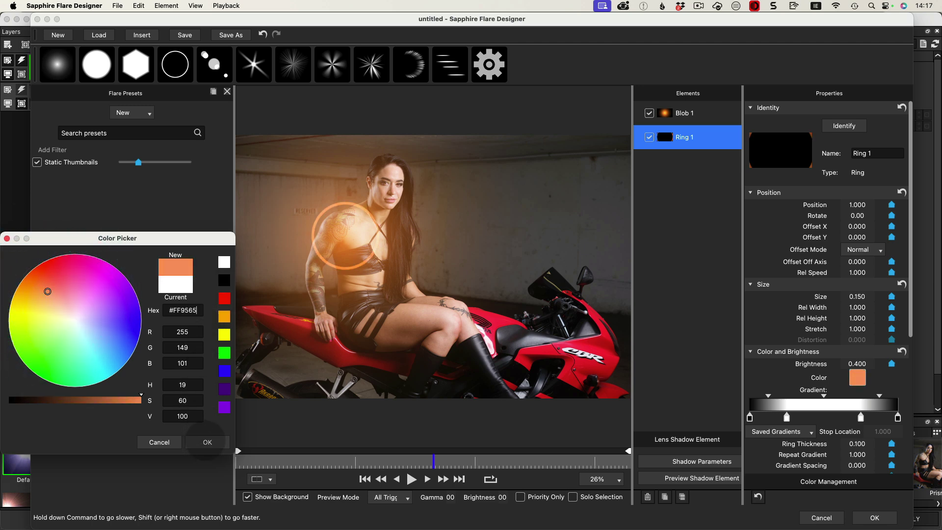
click(207, 442)
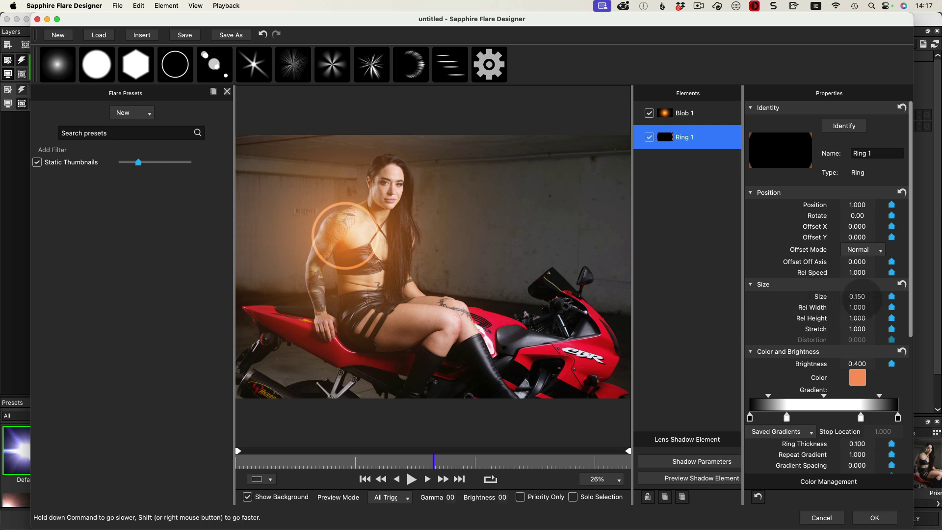
drag(858, 300, 891, 293)
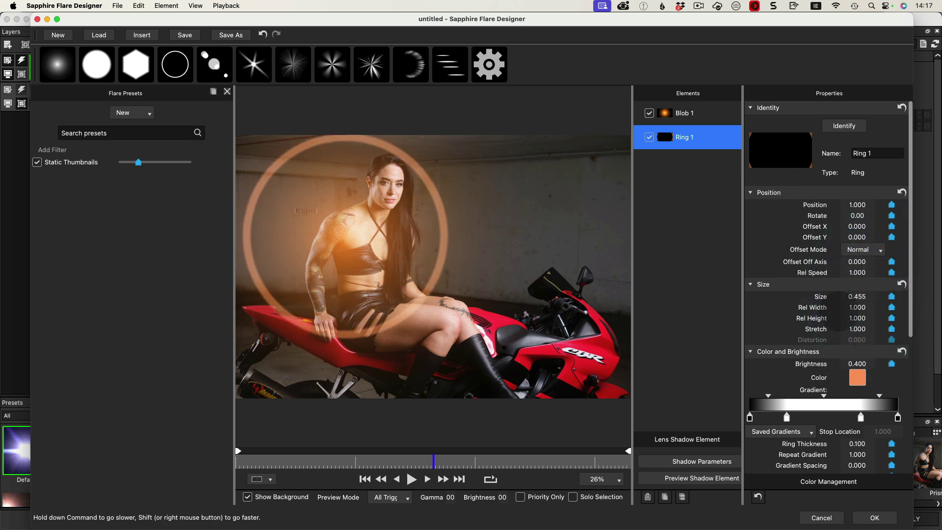
drag(854, 297, 855, 298)
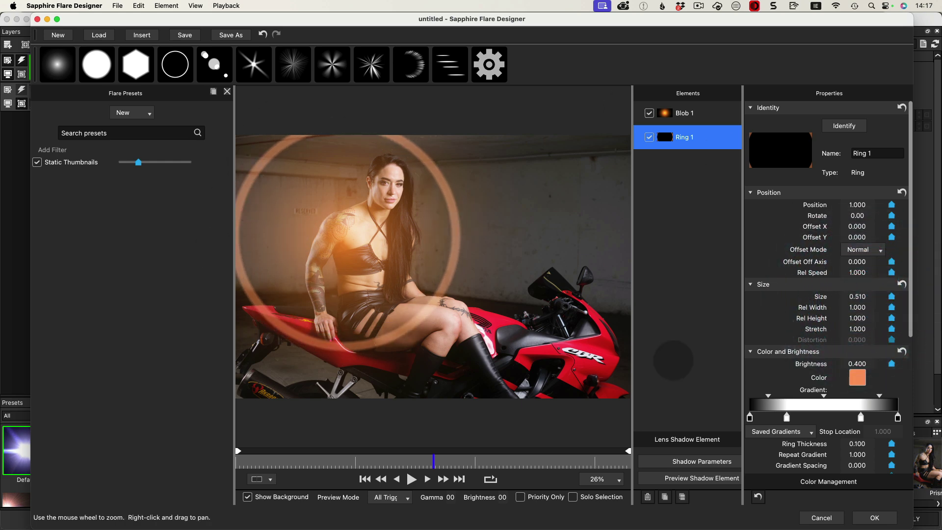
Step: Soften the ring by narrowing its gradient's white section, with the inner stop at 0.611, and setting Blur Gradient to 0.190
scroll(855, 349, down, 5)
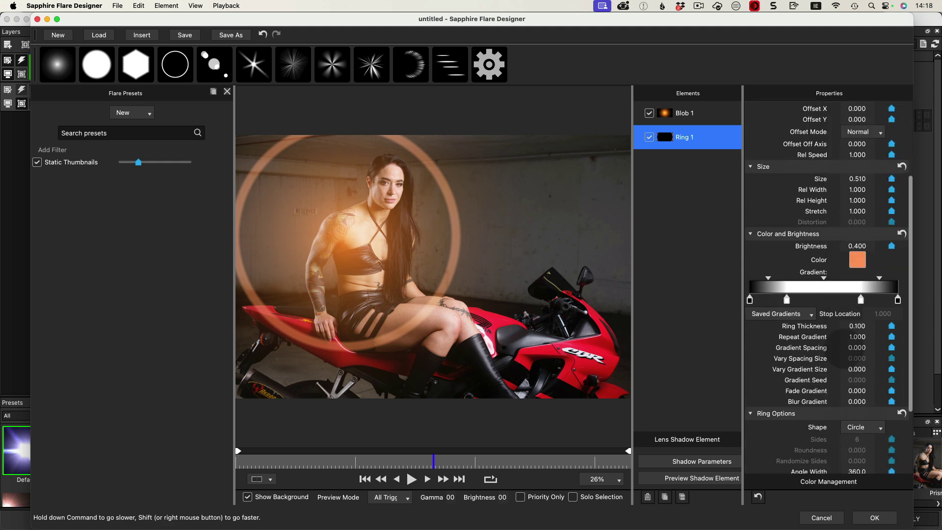
drag(786, 299, 840, 300)
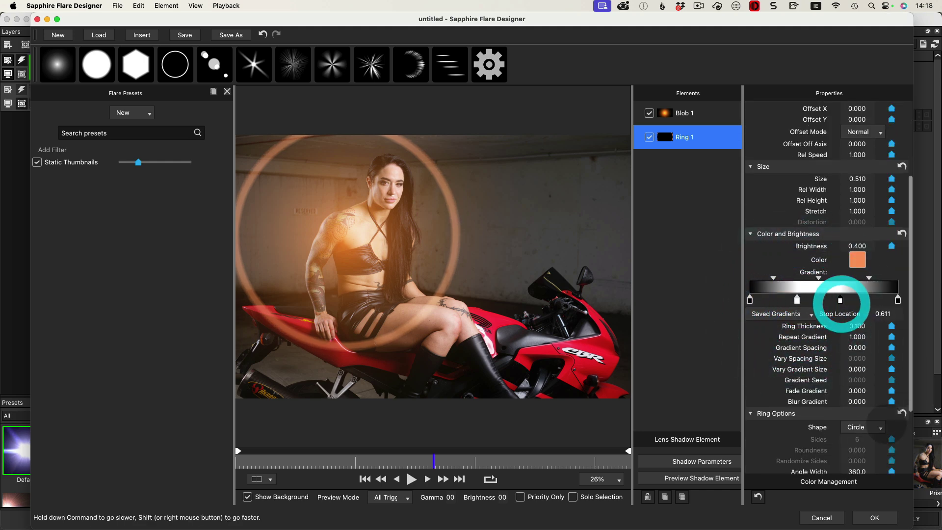
drag(857, 401, 891, 393)
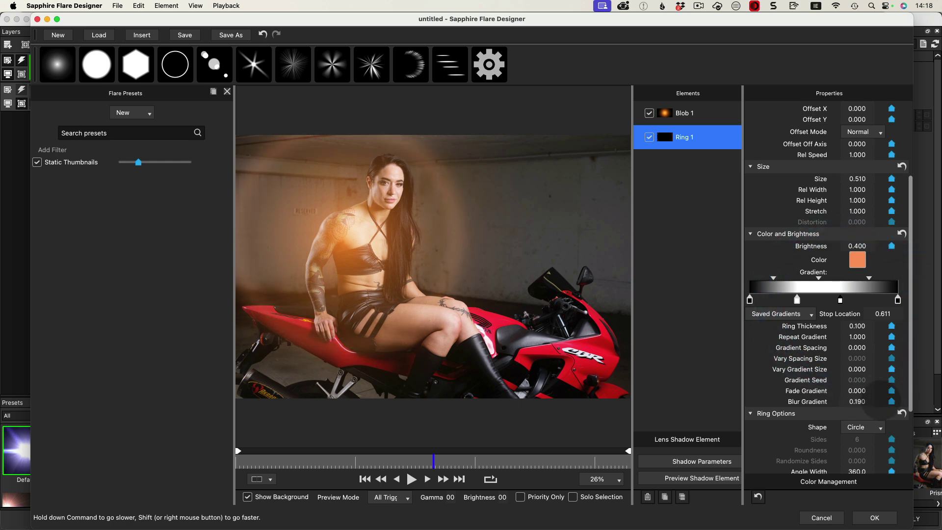
click(875, 369)
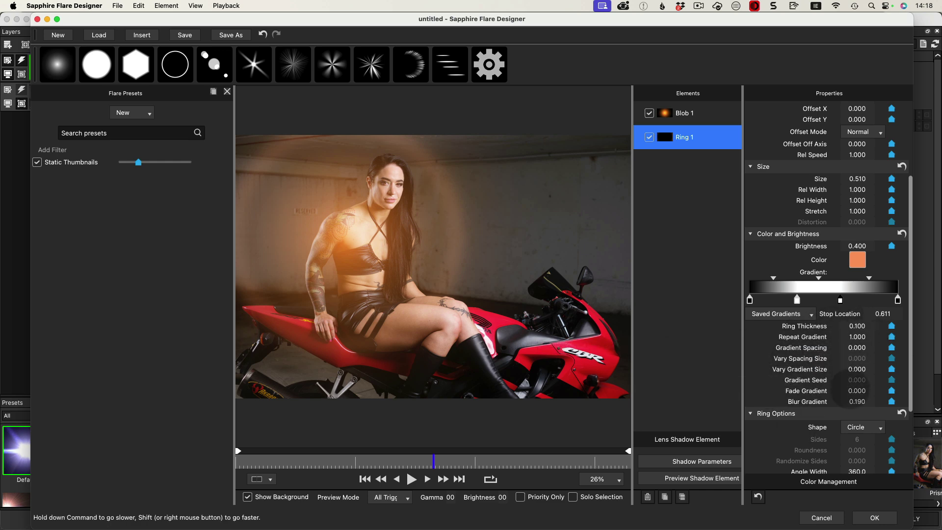
Step: Try the Polygon shape for the ring and restore it to Circle
scroll(852, 346, down, 5)
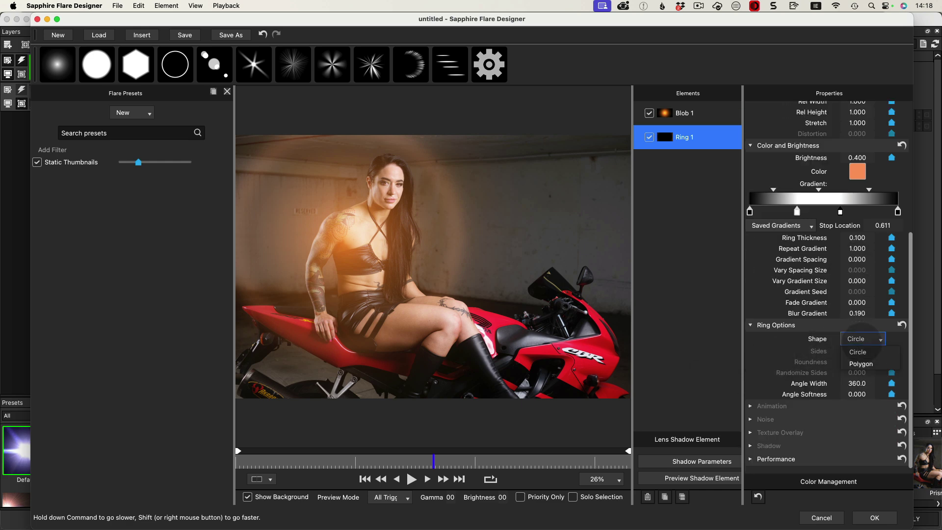
click(861, 363)
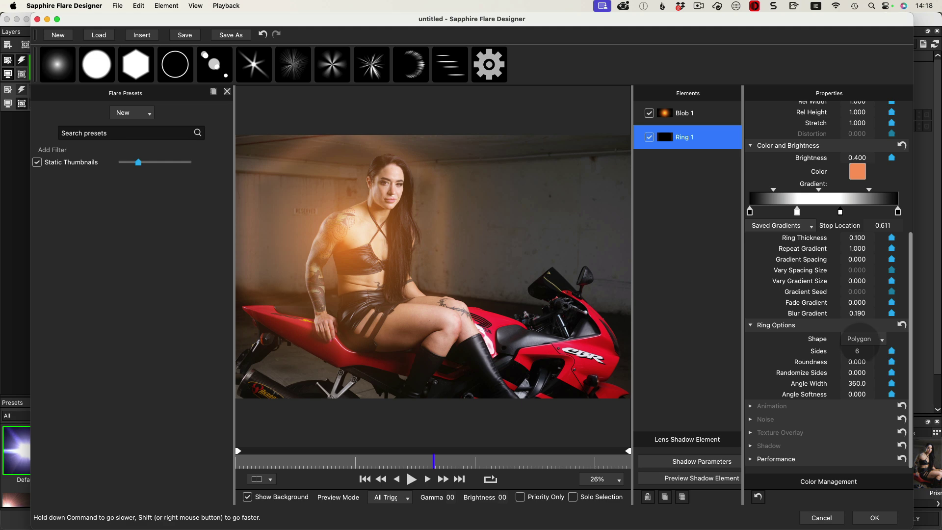
click(858, 351)
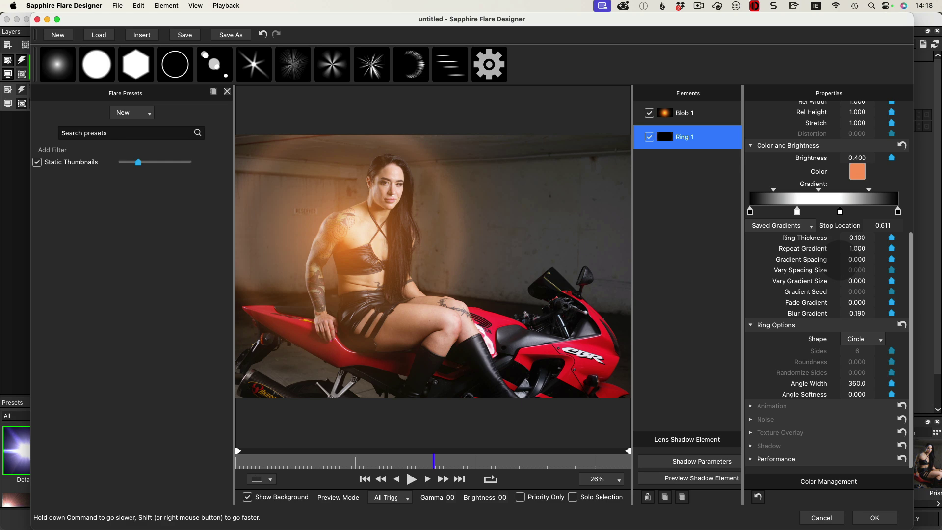
Step: Set the ring's brightness to 0.192
scroll(837, 260, up, 3)
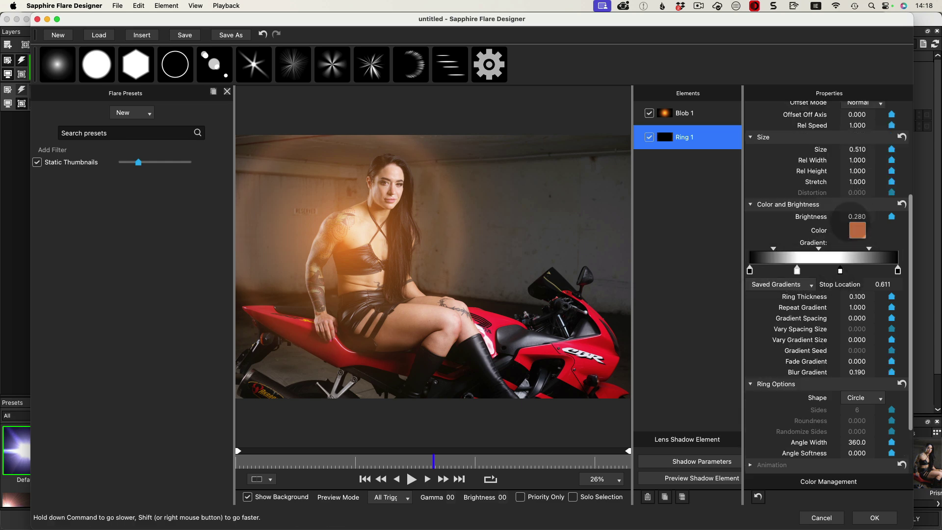
drag(856, 222, 853, 222)
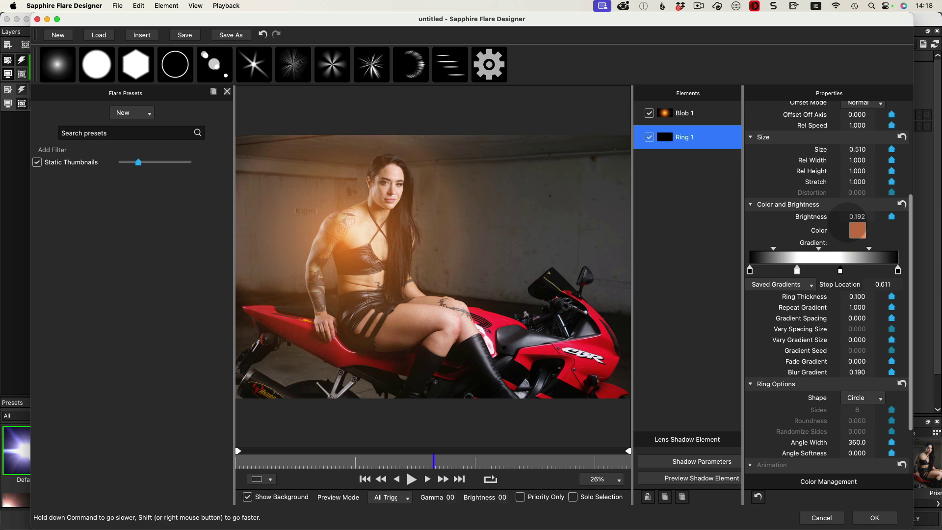
click(857, 228)
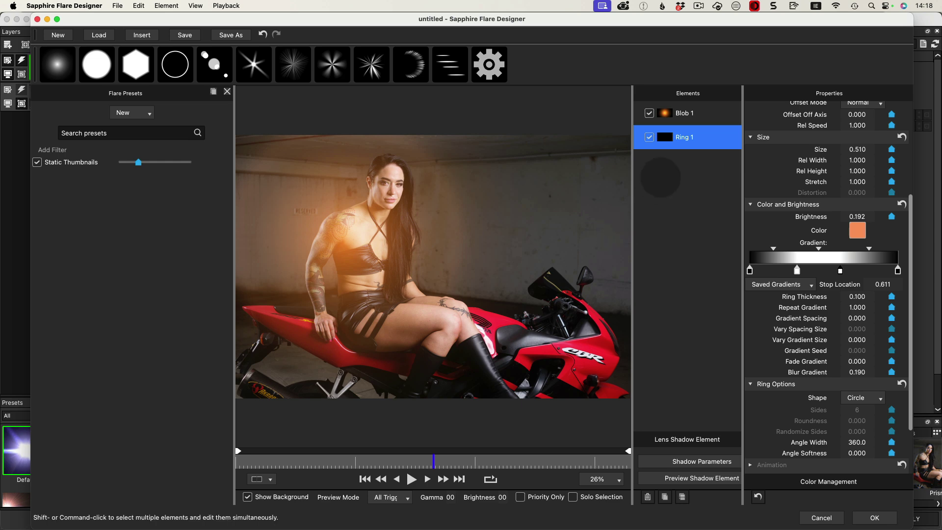
mouse_move(663, 137)
mouse_down()
mouse_move(692, 106)
mouse_move(650, 112)
mouse_move(668, 126)
mouse_up()
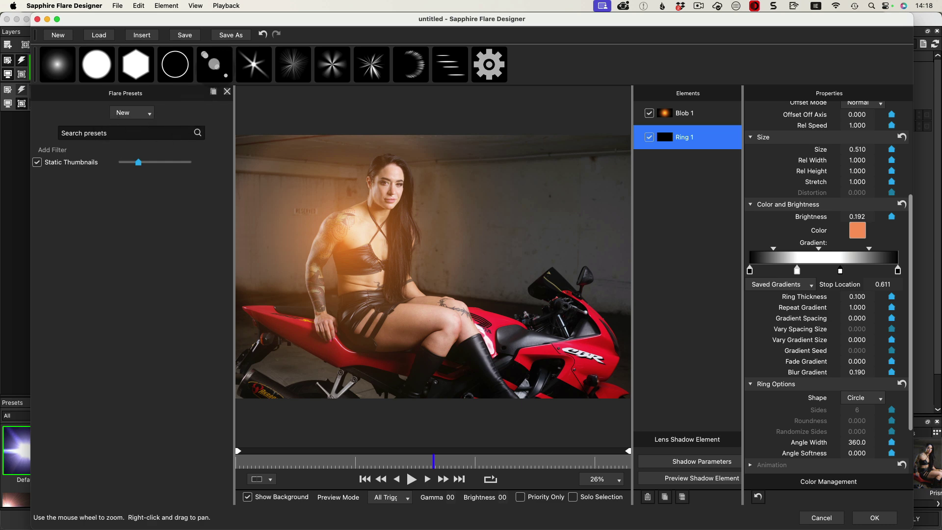
Step: Add a Multi Spot element to the flare with Position -1.200, Size 0.110 and Stretch 1.205
click(212, 64)
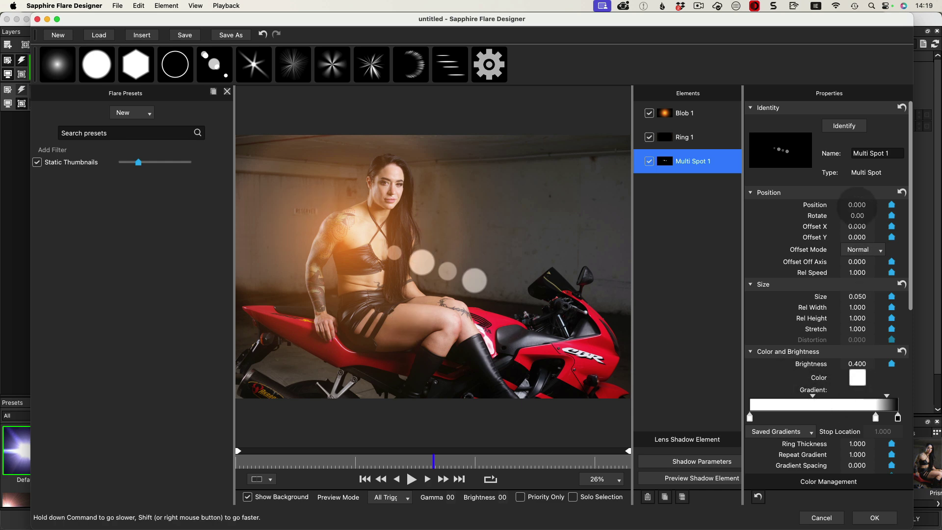
drag(861, 208, 740, 216)
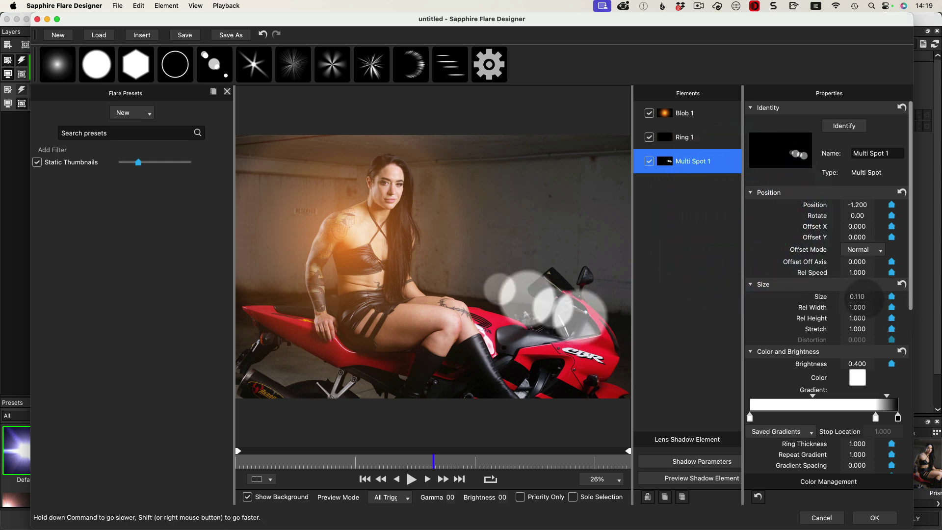
drag(863, 299, 858, 344)
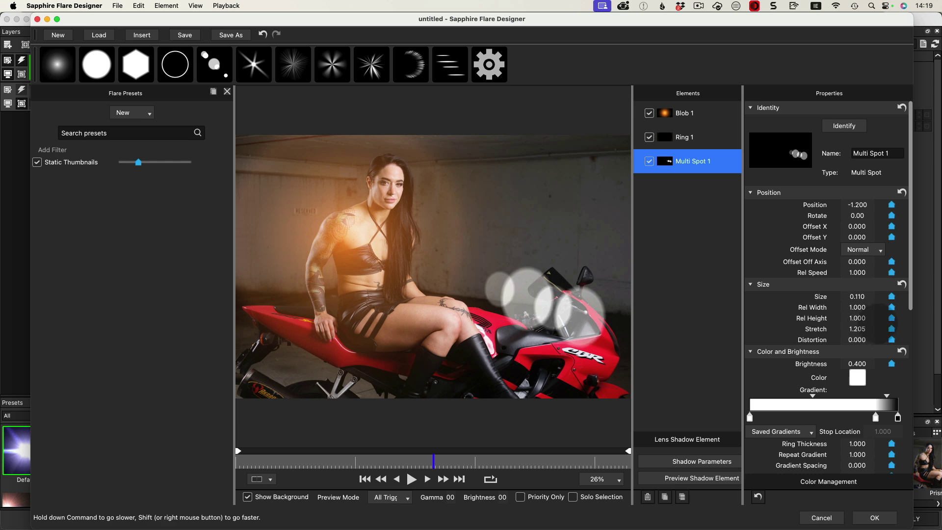
click(880, 319)
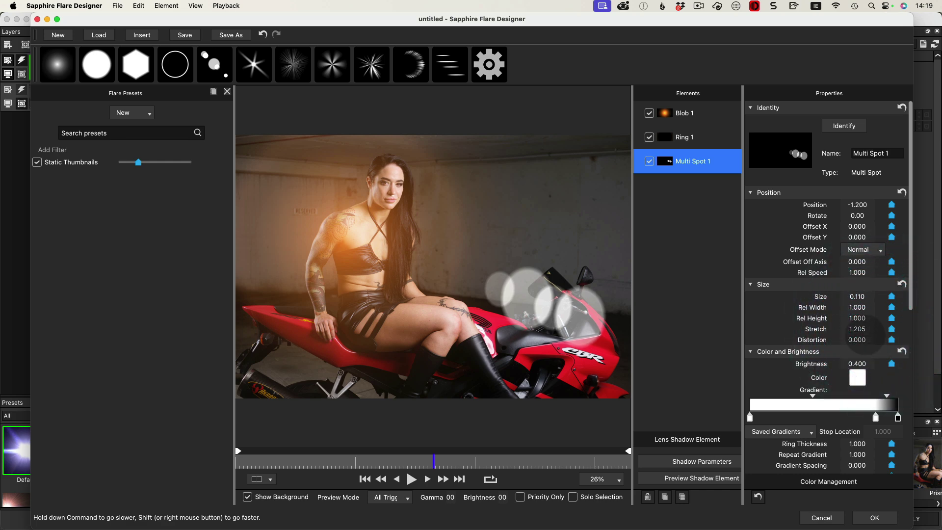
Step: Soften the edges of the spots by moving the inner white stop of their gradient to 0.635
scroll(864, 337, down, 5)
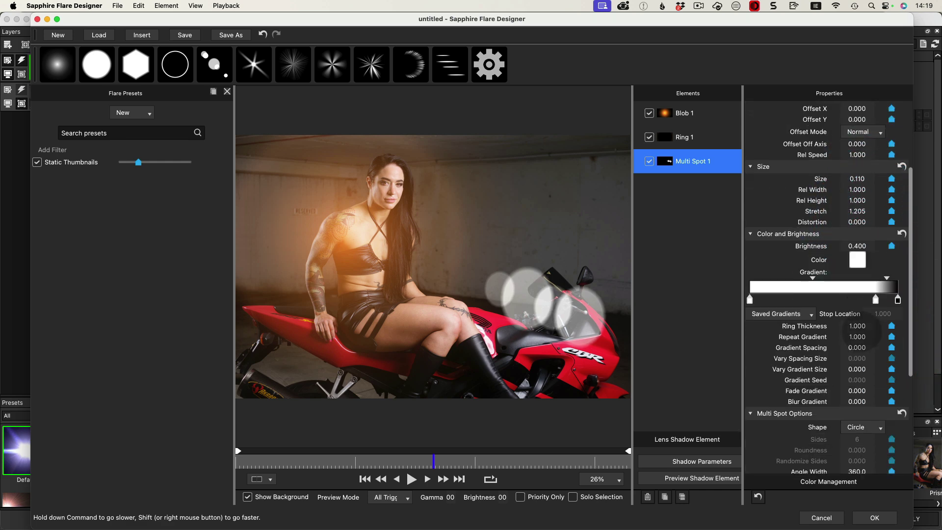
mouse_move(887, 329)
mouse_down()
mouse_move(862, 325)
mouse_move(898, 330)
mouse_up()
click(897, 328)
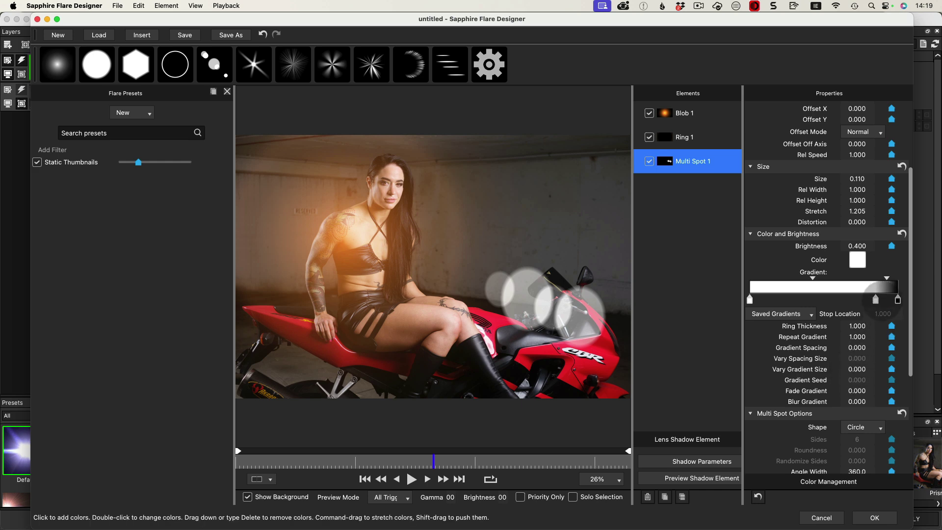
drag(875, 298, 839, 300)
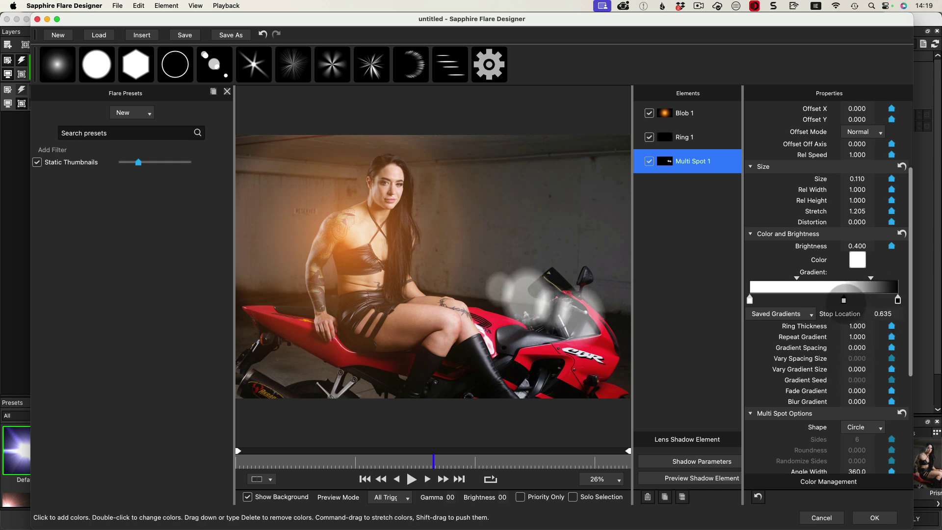
click(880, 311)
Step: Colour the Multi Spot element warm orange (#FF6F3D)
scroll(878, 294, down, 3)
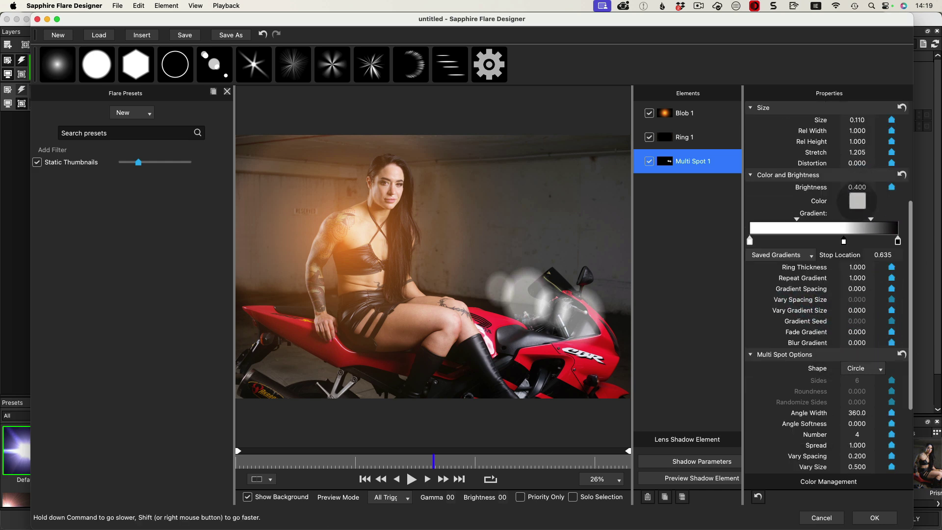
click(857, 201)
click(71, 314)
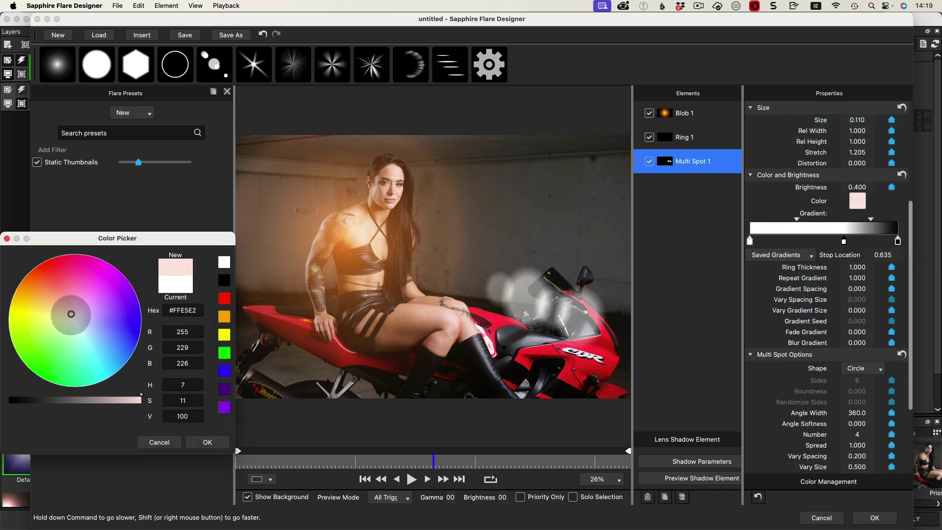
drag(71, 314, 42, 282)
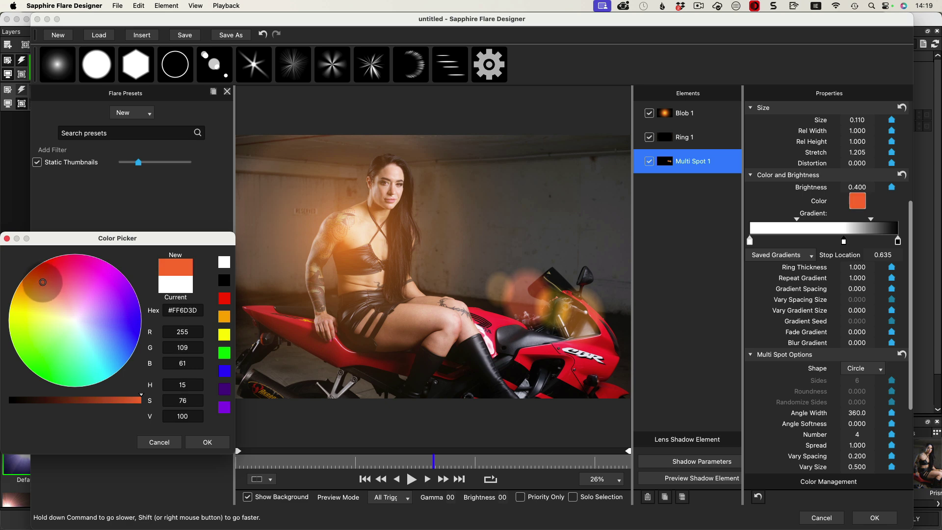
click(677, 370)
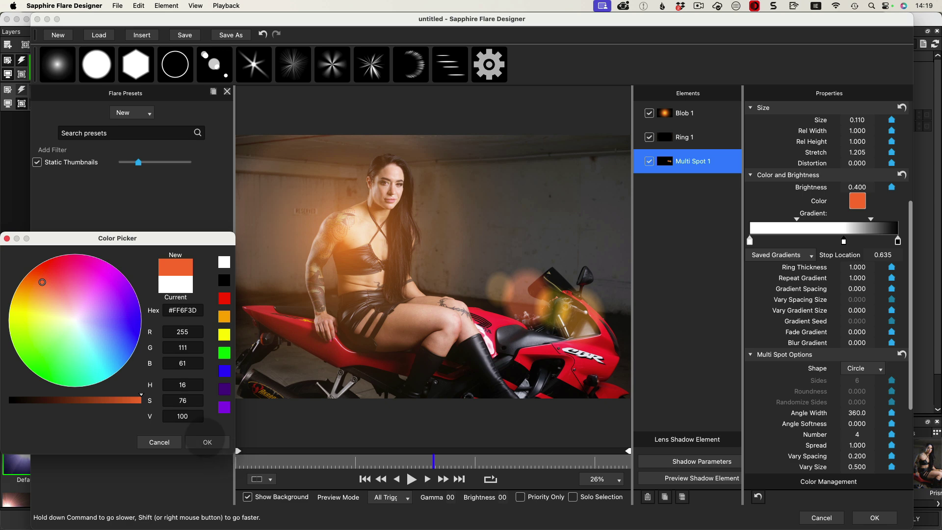
click(205, 442)
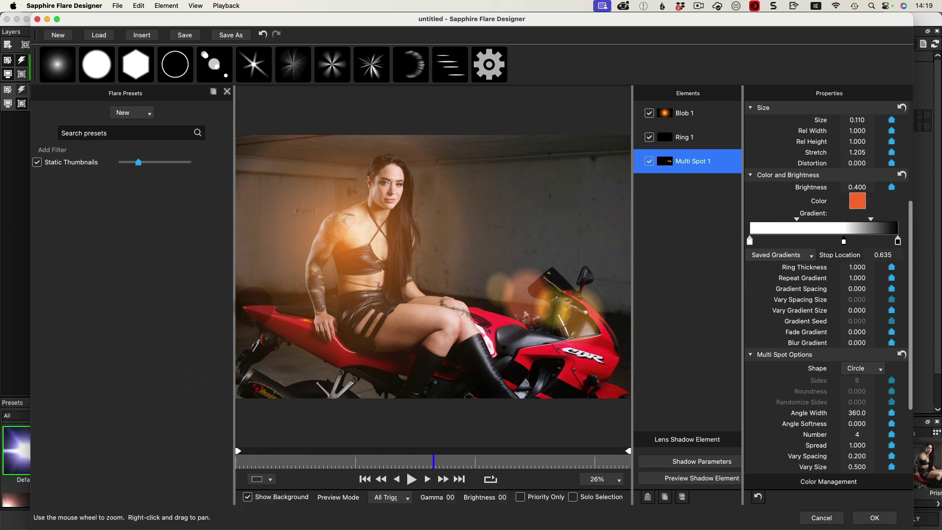
Step: Set the number of spots to 5, with Vary Hue at 0.040 and Vary Rotate at 0.170
scroll(818, 330, down, 3)
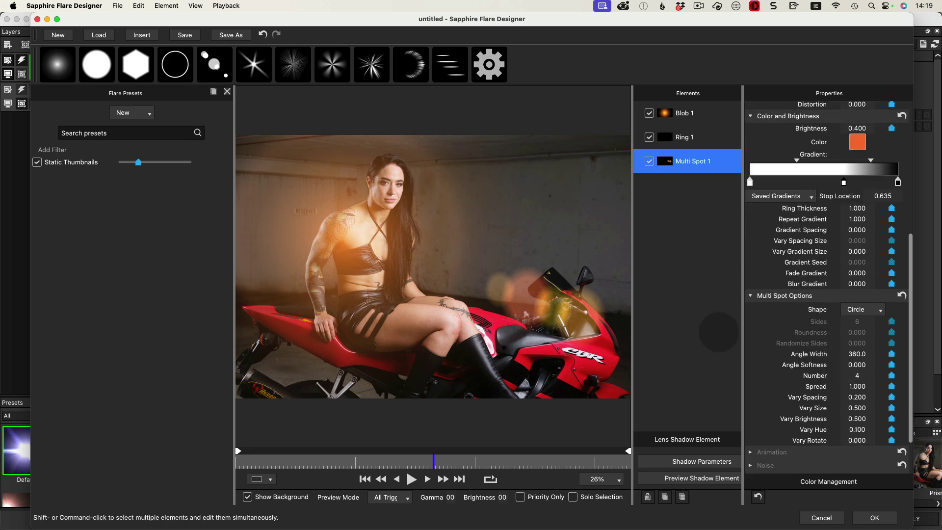
mouse_move(857, 376)
mouse_down()
mouse_move(891, 371)
mouse_move(873, 376)
mouse_up()
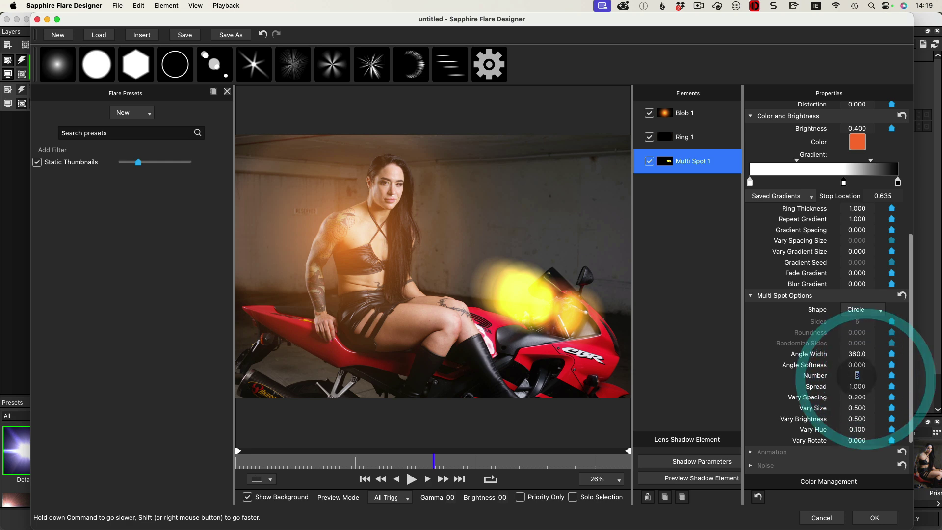
text(5)
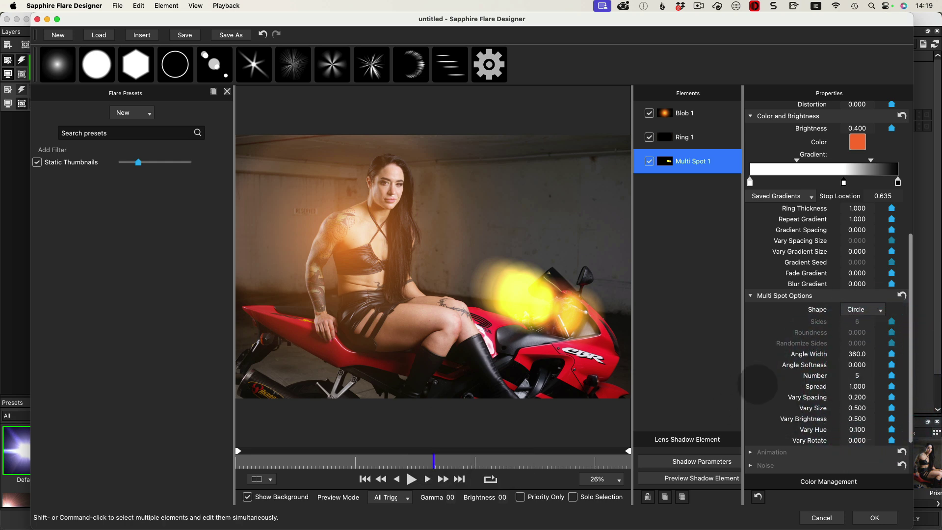
click(756, 385)
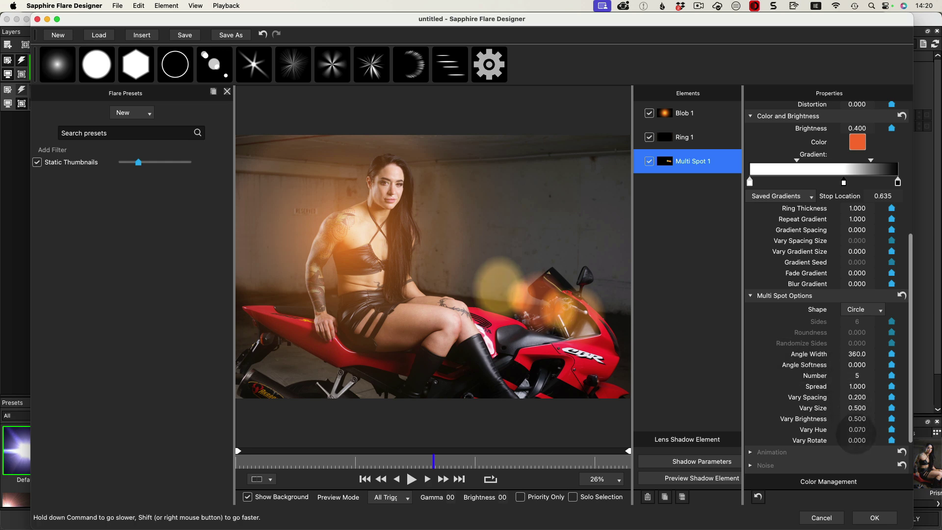
mouse_move(856, 429)
mouse_down()
mouse_move(878, 429)
mouse_move(856, 442)
mouse_up()
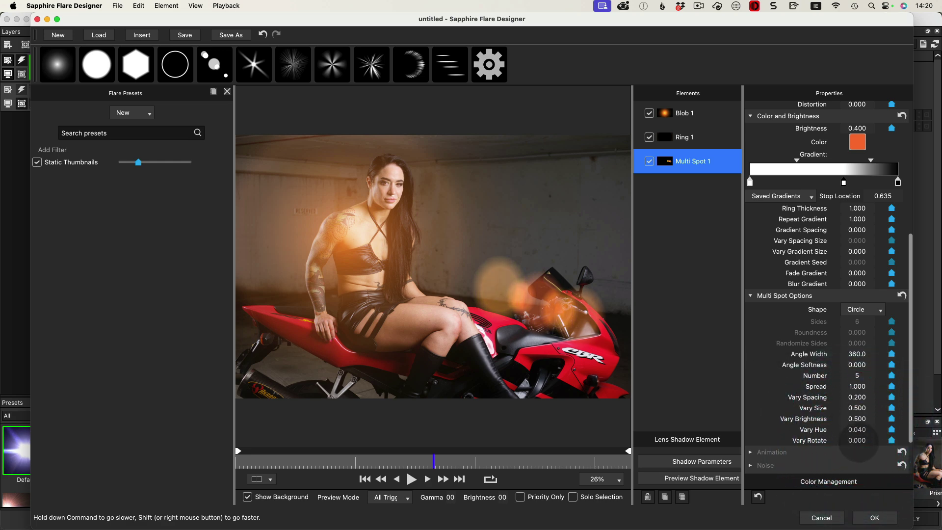
drag(861, 442, 873, 443)
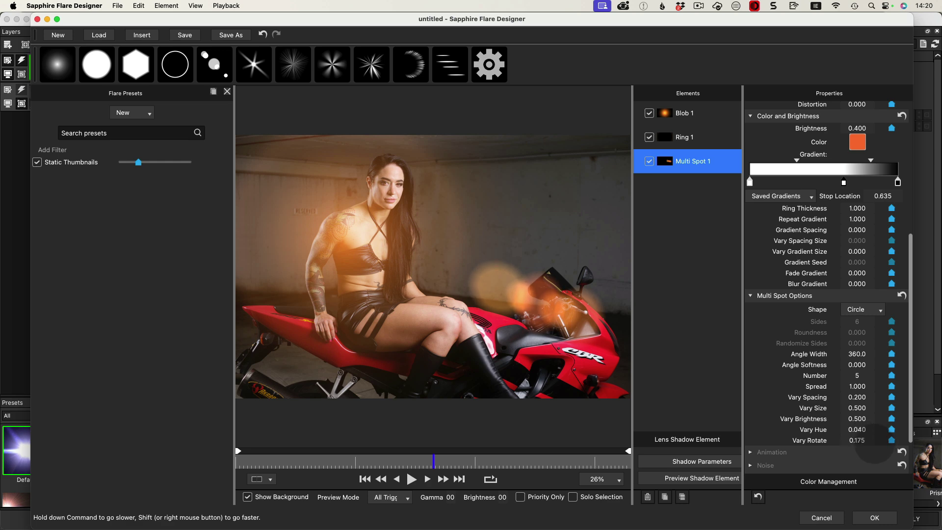
Step: Spread the spots out with Spread 1.910 and Vary Spacing 0.230, restoring Angle Width to 360.0 after trying another angle
drag(856, 396, 829, 402)
drag(854, 389, 871, 382)
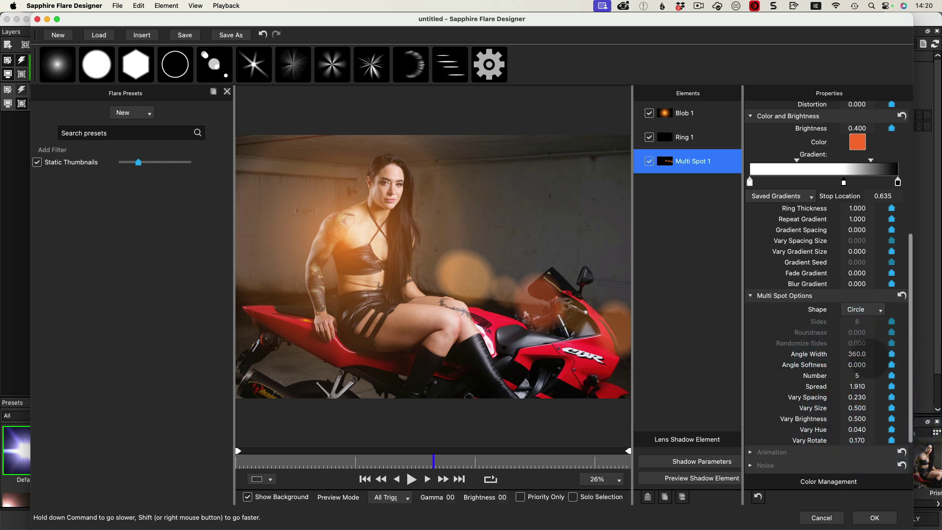
drag(856, 353, 922, 357)
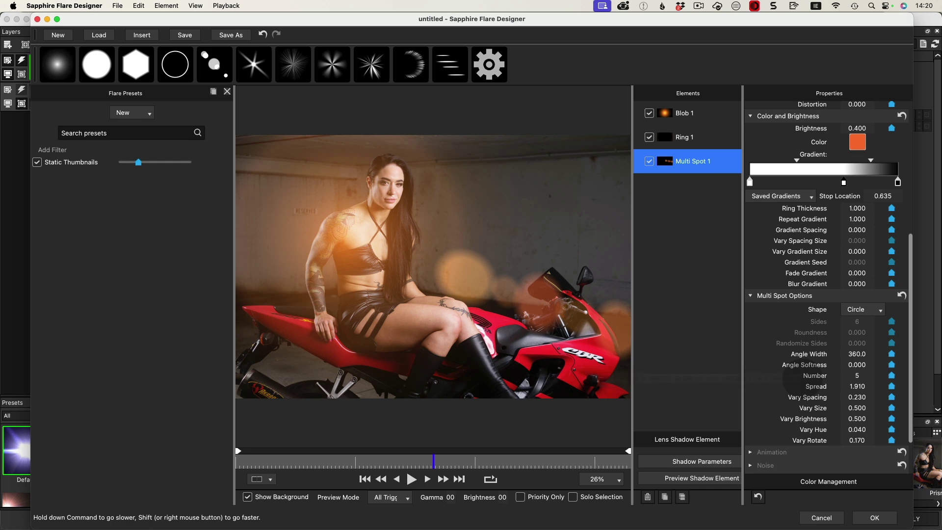
Step: Try the Rays, Shimmer Rays, Fan Rays and Spiky Rays elements one at a time, deleting each after previewing it
scroll(796, 376, up, 8)
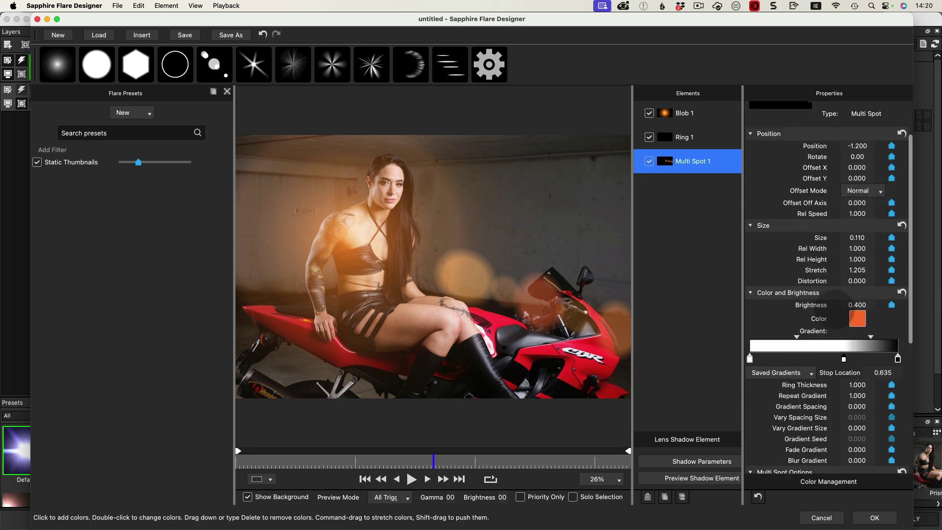
scroll(840, 305, up, 2)
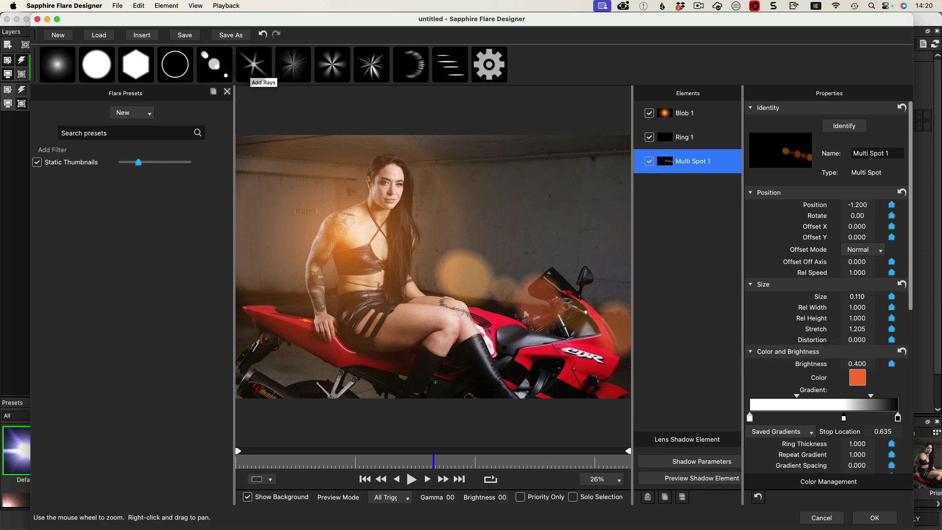
click(249, 70)
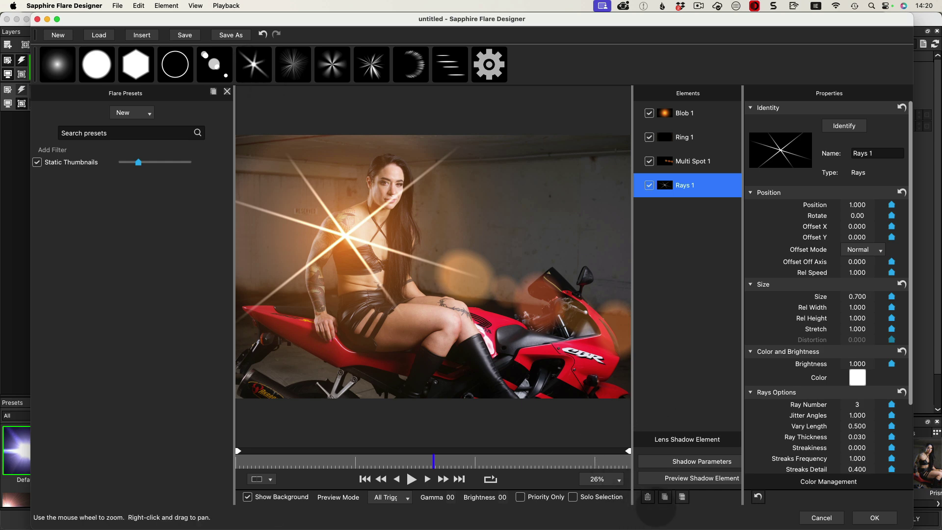
click(647, 496)
click(293, 65)
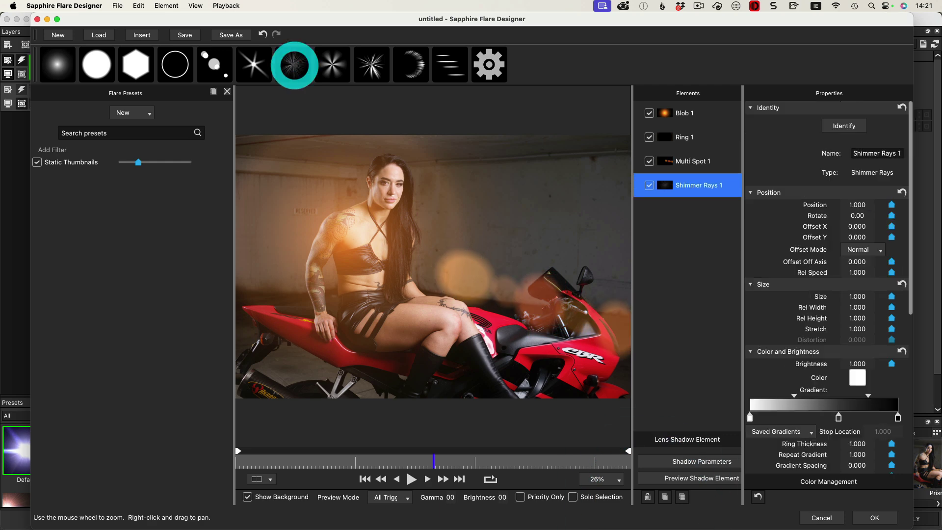
click(647, 496)
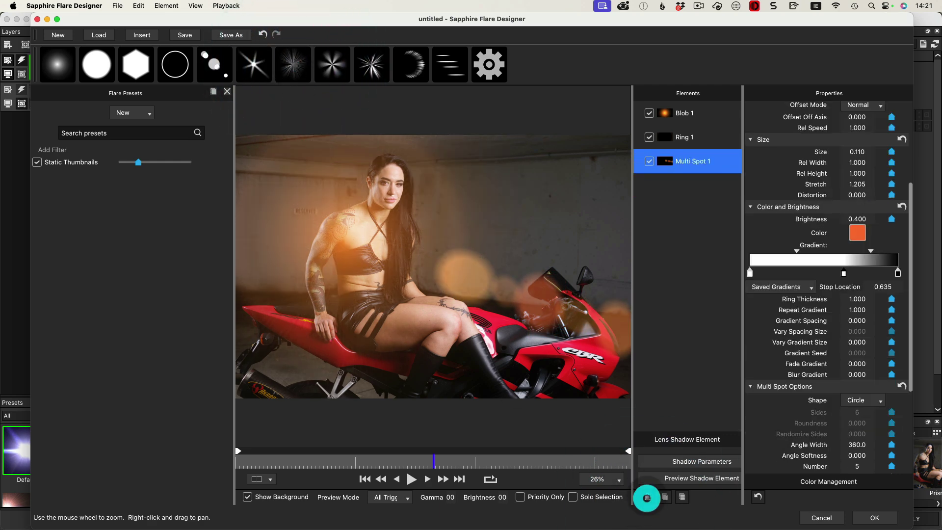
click(332, 64)
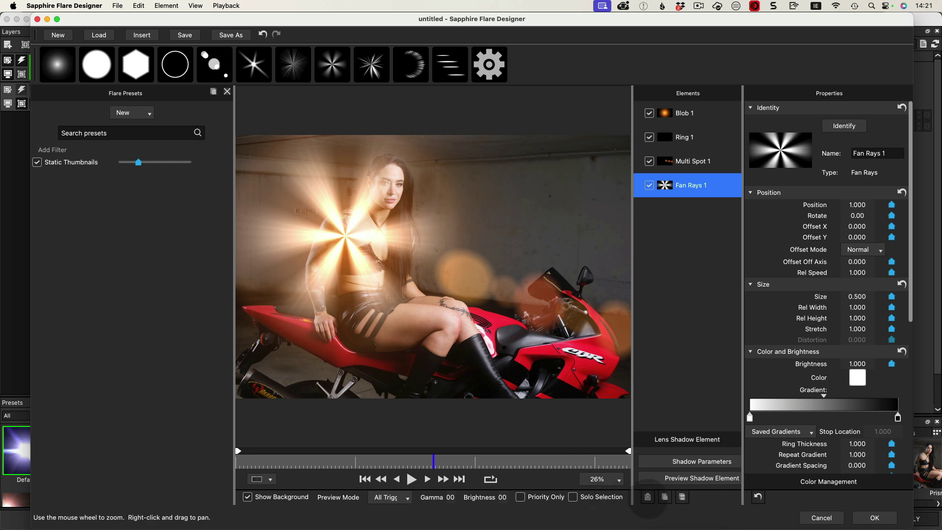
click(647, 496)
click(372, 64)
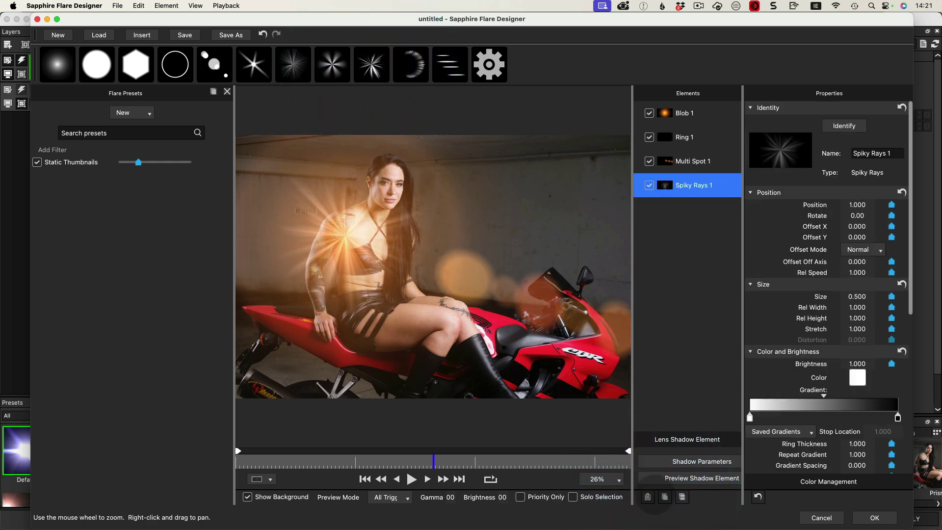
click(647, 496)
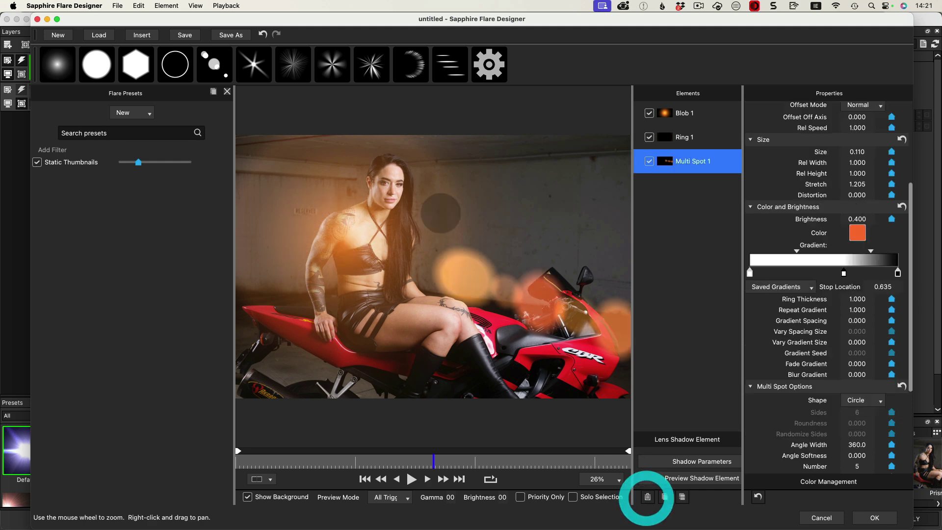
Step: Add a Rays element to the flare and colour it golden yellow (#FFC832)
click(253, 65)
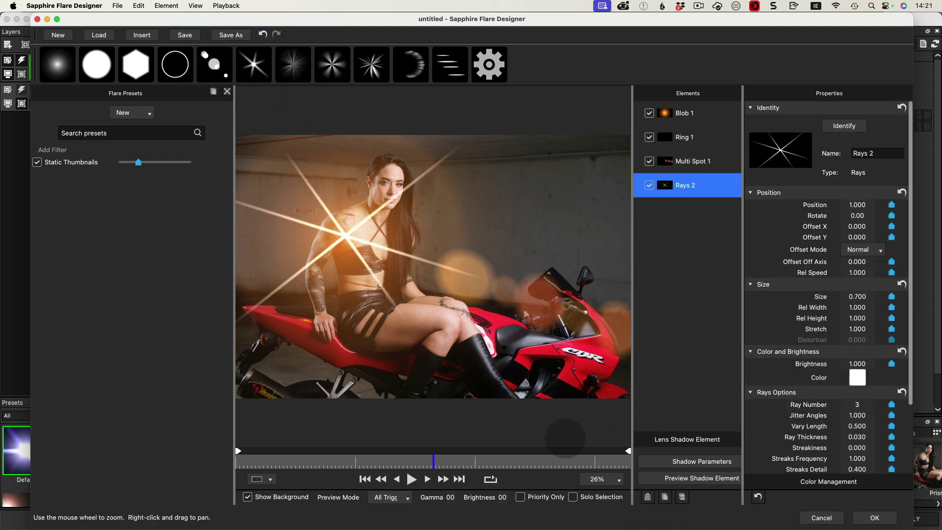
click(858, 379)
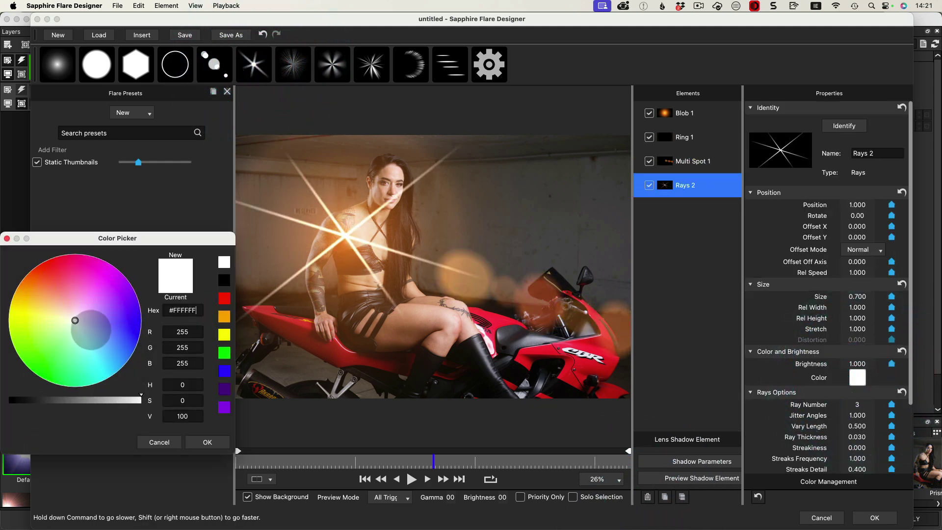
mouse_move(75, 320)
mouse_down()
mouse_move(55, 290)
mouse_move(44, 306)
mouse_move(52, 268)
mouse_move(79, 258)
mouse_move(129, 290)
mouse_move(118, 356)
mouse_move(56, 375)
mouse_move(43, 368)
mouse_move(100, 348)
mouse_move(36, 327)
mouse_move(28, 306)
mouse_up()
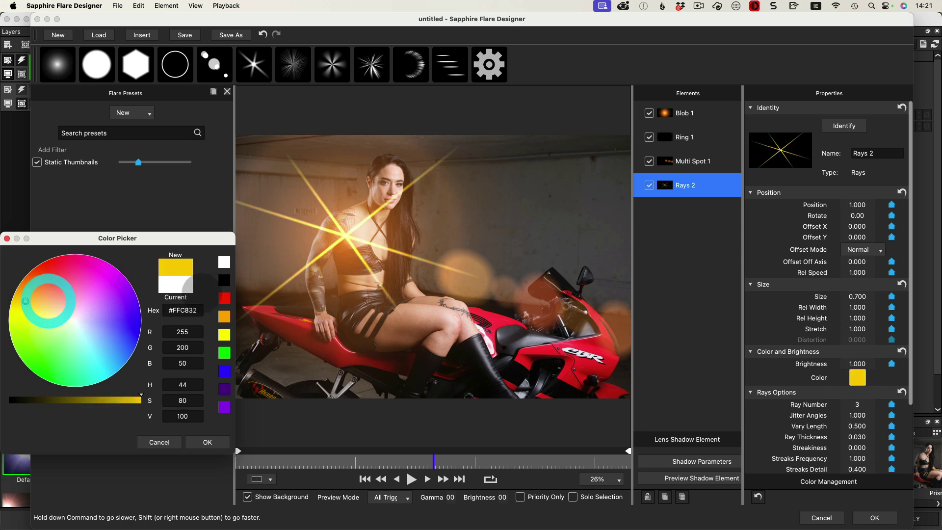
click(207, 441)
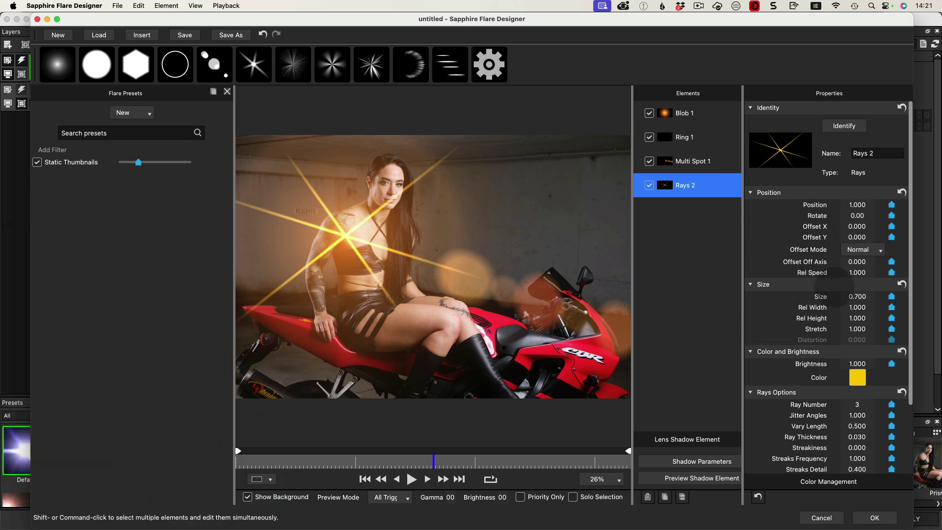
Step: Shape the rays with Jitter Angles 0.610, Vary Length 0.480, Ray Thickness 0.091, Streakiness 0.935, Streaks Frequency 0.905, Streaks Detail 0.800, Brightness 0.280 and Size 1.115
scroll(810, 367, down, 3)
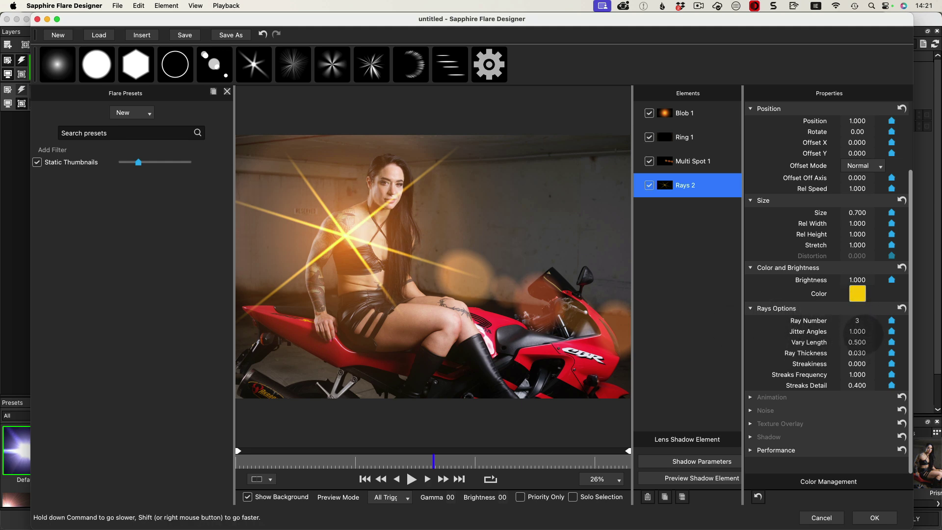
drag(863, 332, 796, 346)
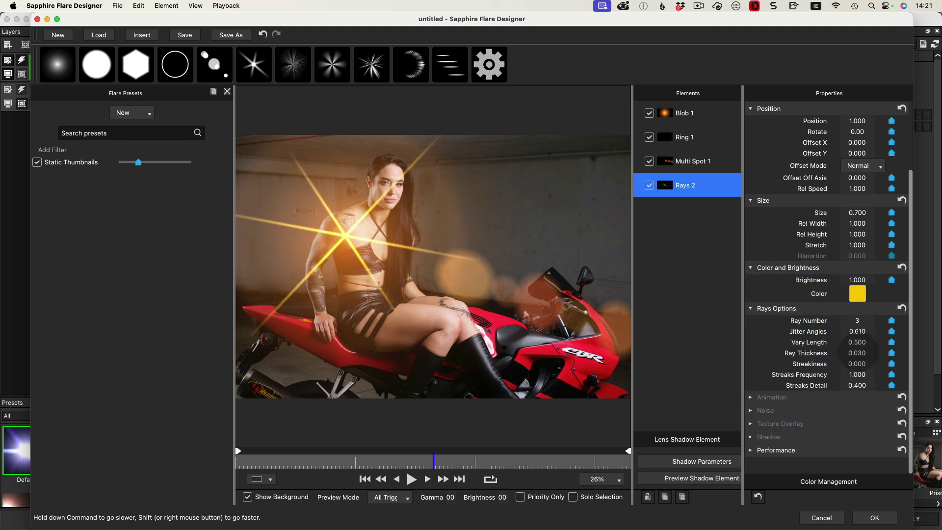
mouse_move(857, 353)
mouse_down()
mouse_move(882, 353)
mouse_move(840, 362)
mouse_move(913, 372)
mouse_move(875, 393)
mouse_move(816, 374)
mouse_move(930, 375)
mouse_move(852, 399)
mouse_move(854, 377)
mouse_move(809, 392)
mouse_move(885, 394)
mouse_move(823, 391)
mouse_move(865, 393)
mouse_move(800, 379)
mouse_up()
mouse_move(859, 366)
mouse_down()
mouse_move(841, 368)
mouse_move(878, 352)
mouse_move(863, 342)
mouse_move(883, 342)
mouse_move(859, 343)
mouse_move(907, 347)
mouse_up()
drag(864, 279, 900, 216)
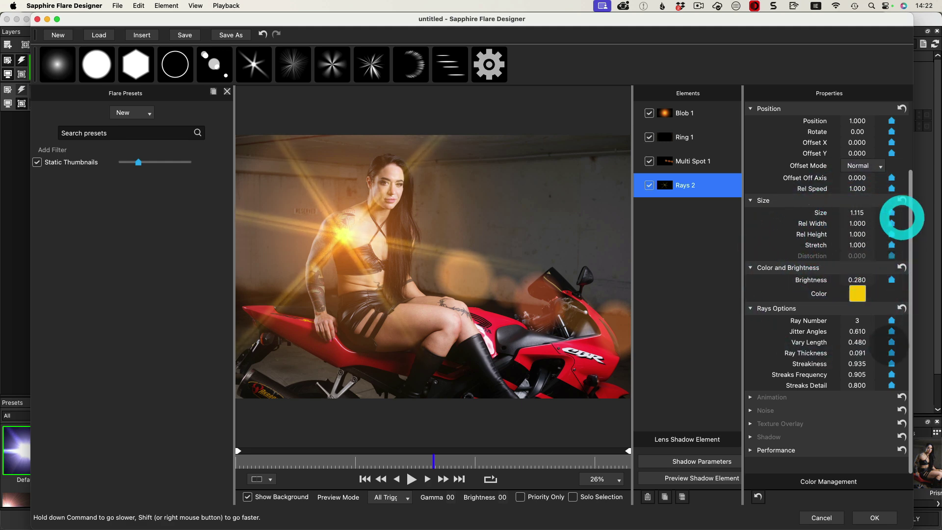
Step: Reduce the Rays element's Brightness to 0.096 and set its Ray Number to 6
drag(863, 280, 852, 280)
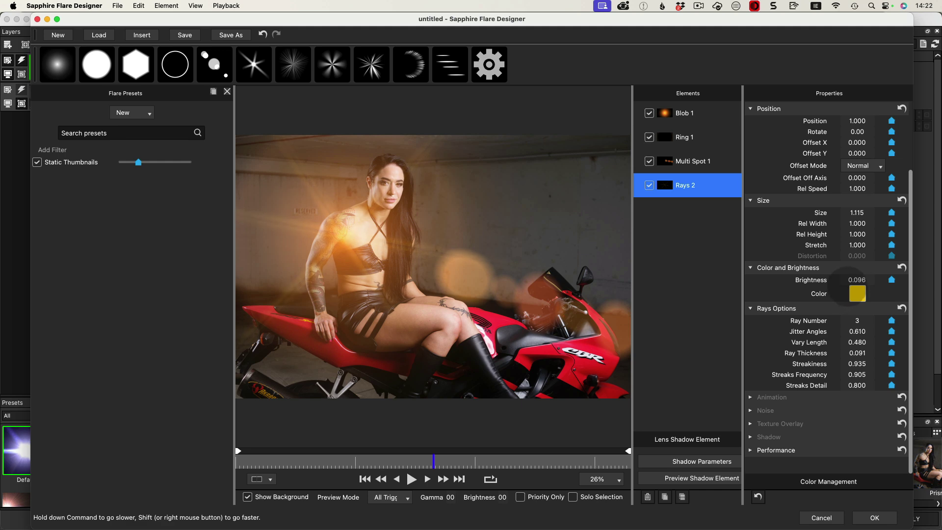
drag(846, 285, 844, 280)
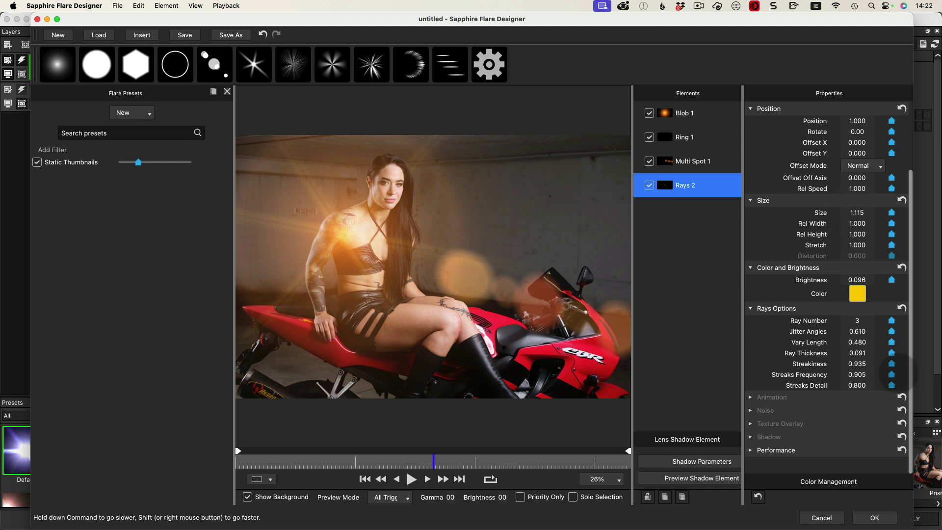
double_click(856, 321)
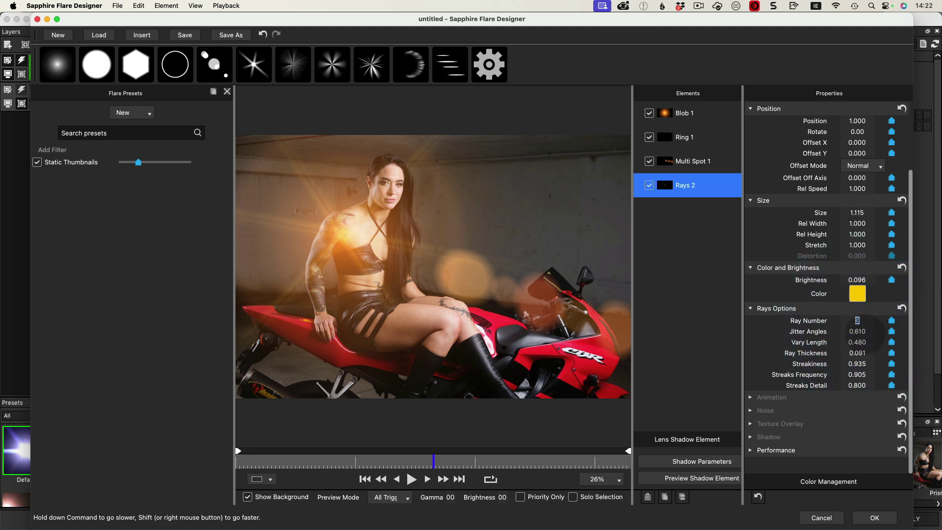
text(6)
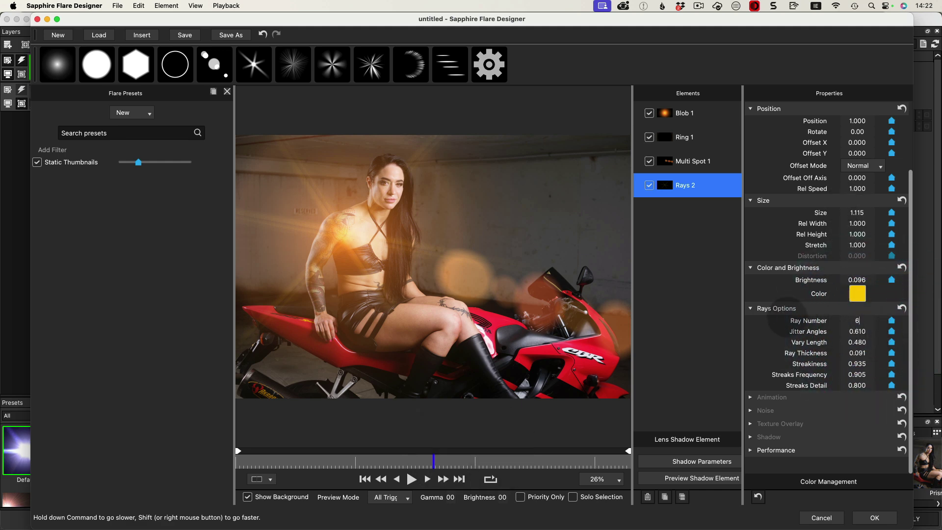
key(Tab)
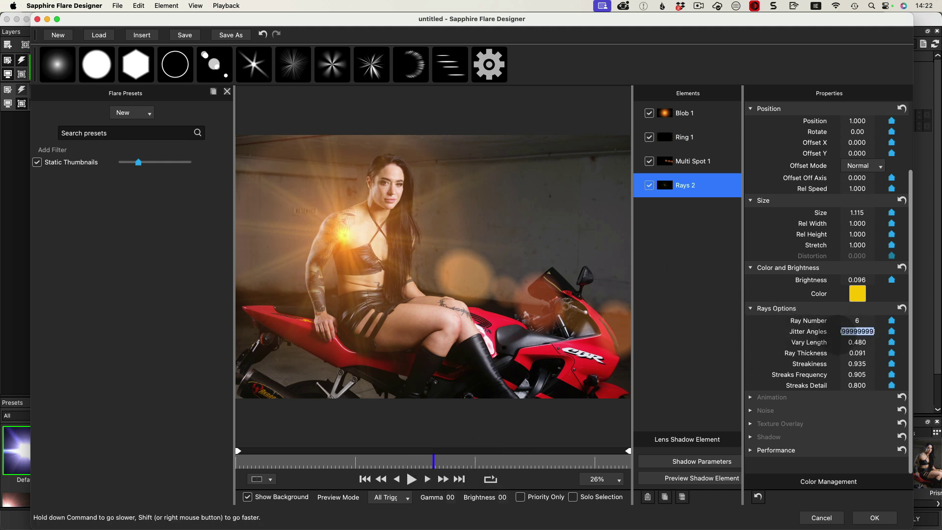
Step: Set the Jitter Angles of the rays to 0 and raise it slightly to 0.020
click(842, 332)
key(BackSpace)
text(0)
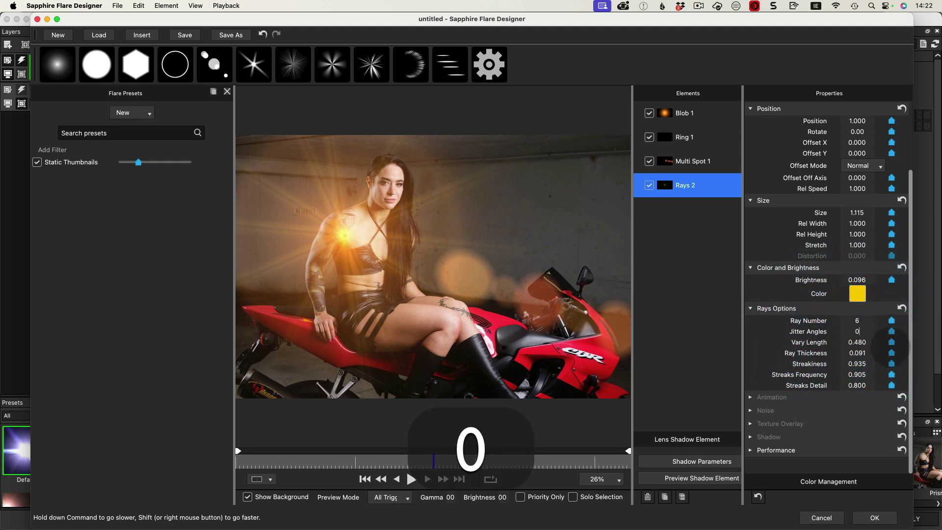
key(Return)
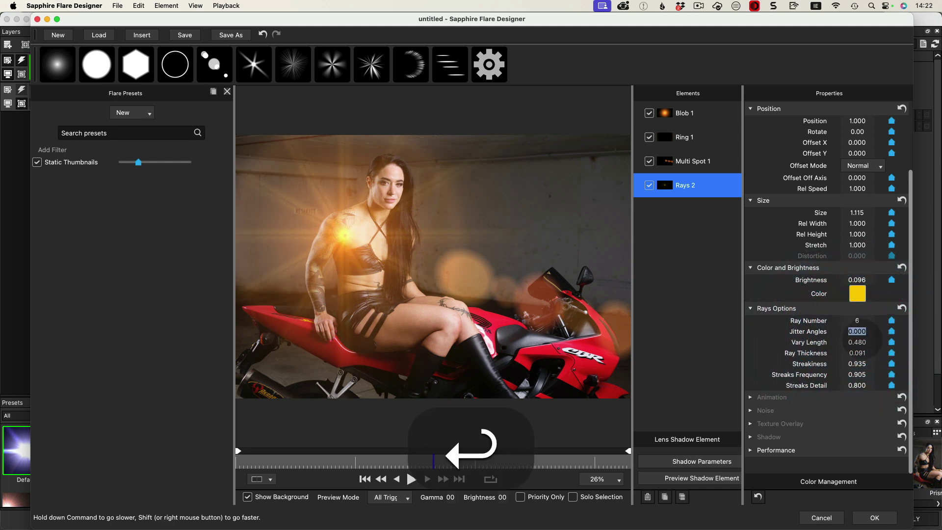
drag(866, 331, 616, 314)
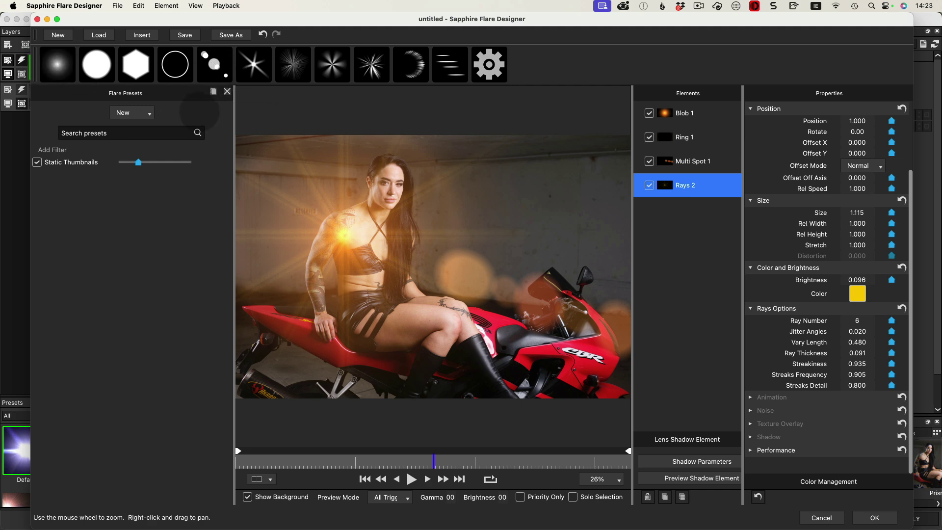
Step: Start saving the flare as a lens preset and enter the flare name "Streak Warm"
click(184, 34)
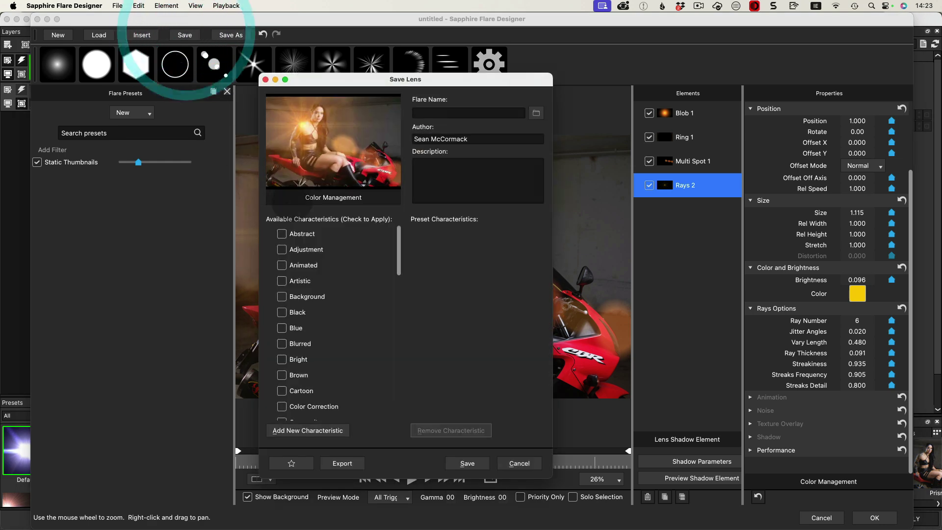
click(449, 112)
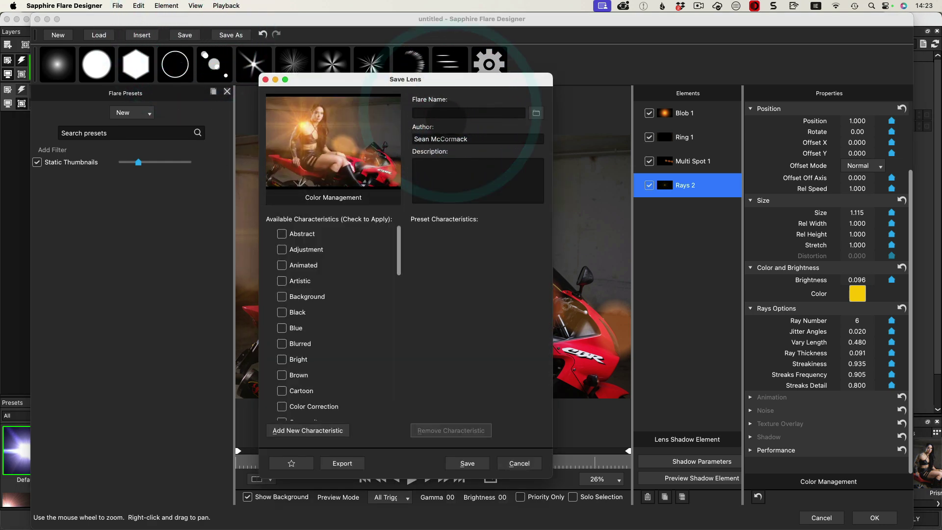
text(Sta)
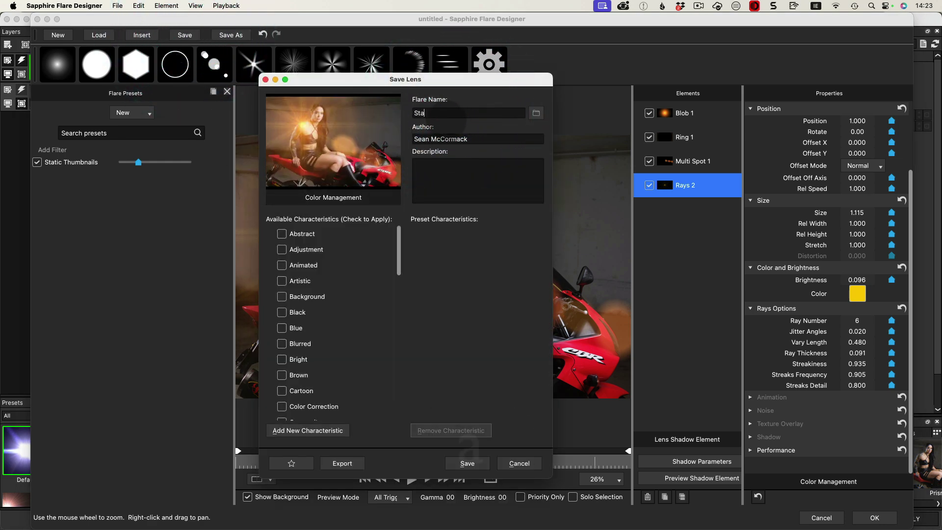
key(BackSpace)
text(reah)
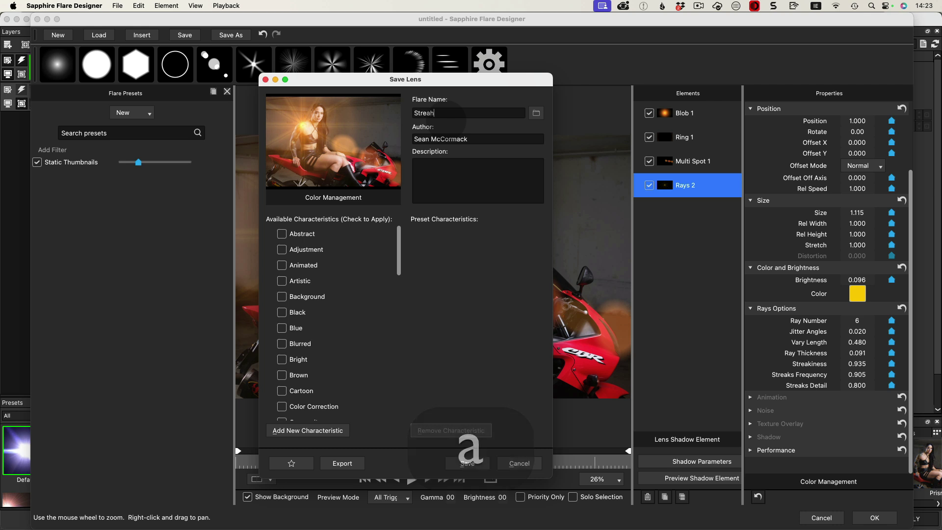
key(BackSpace)
text(k )
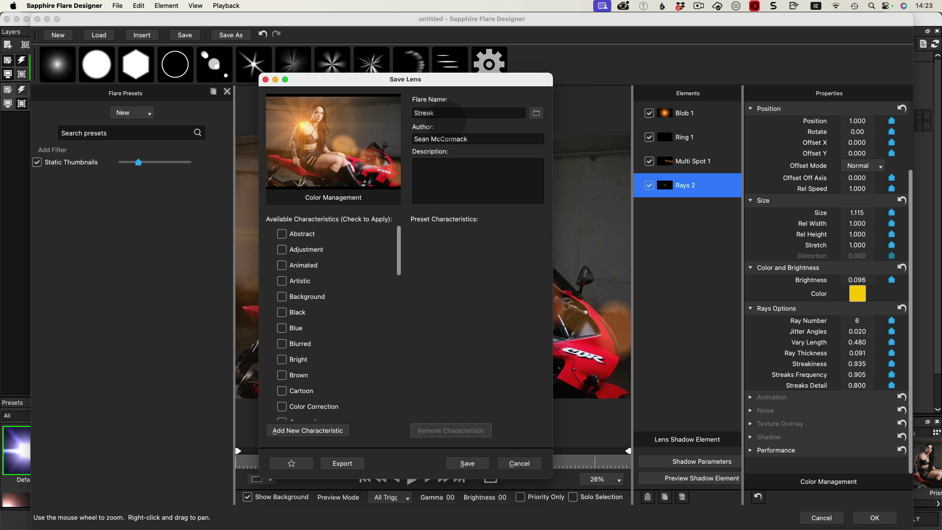
text(Warm)
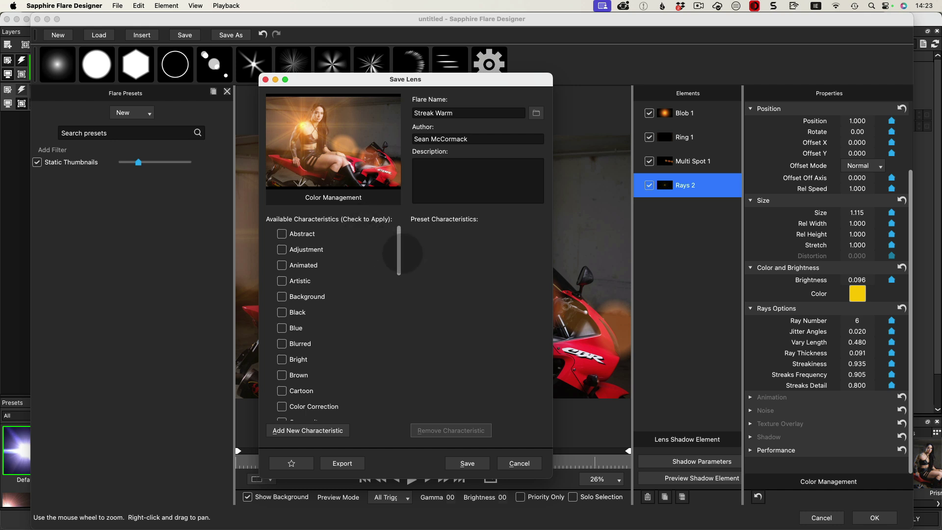
Step: Assign the characteristics Abstract, Orange, Warm and Yellow to the flare preset and save it
click(281, 234)
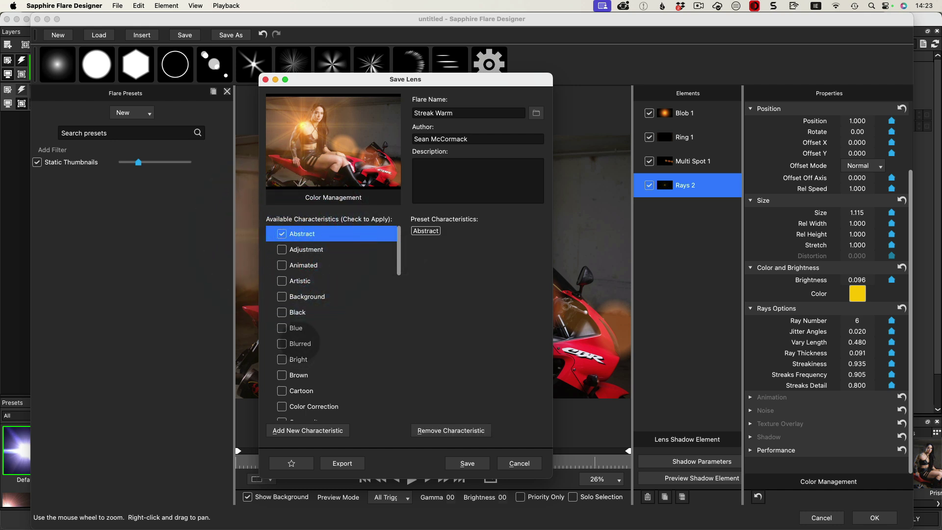
scroll(302, 343, down, 6)
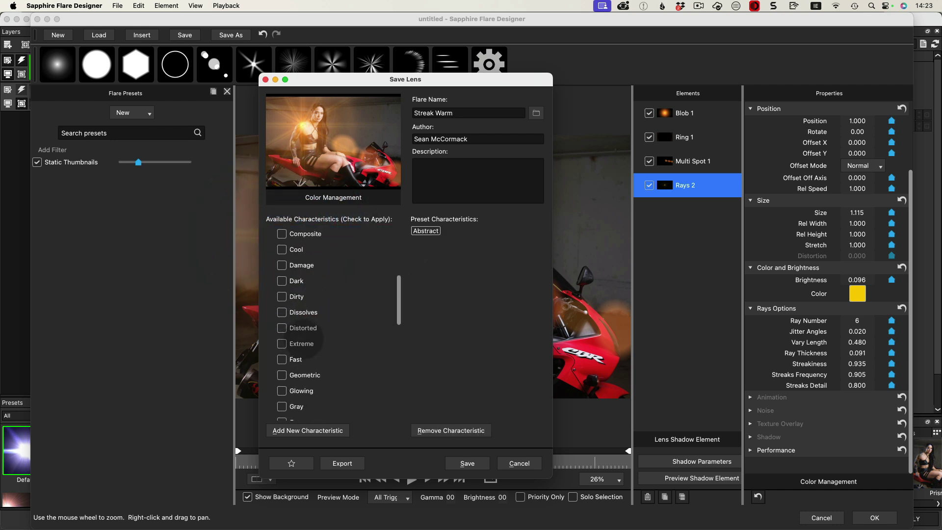
scroll(304, 341, down, 4)
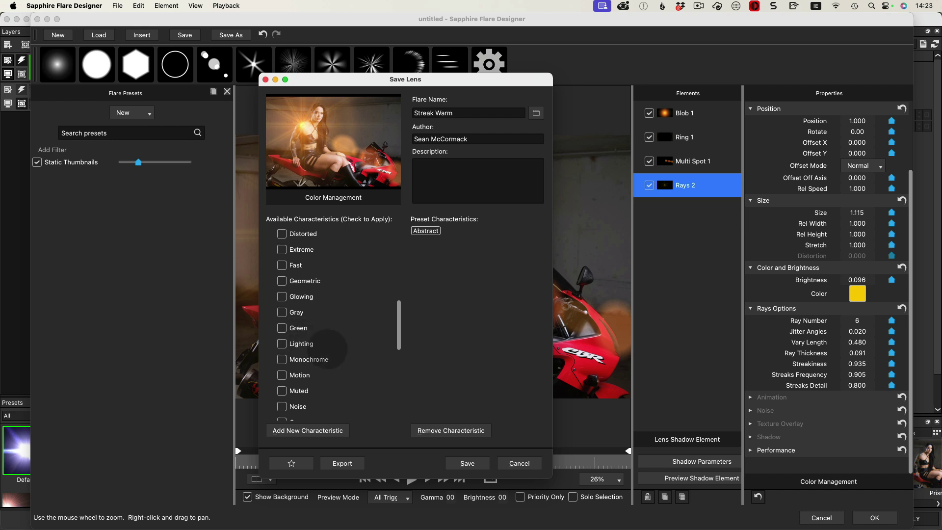
scroll(346, 353, down, 4)
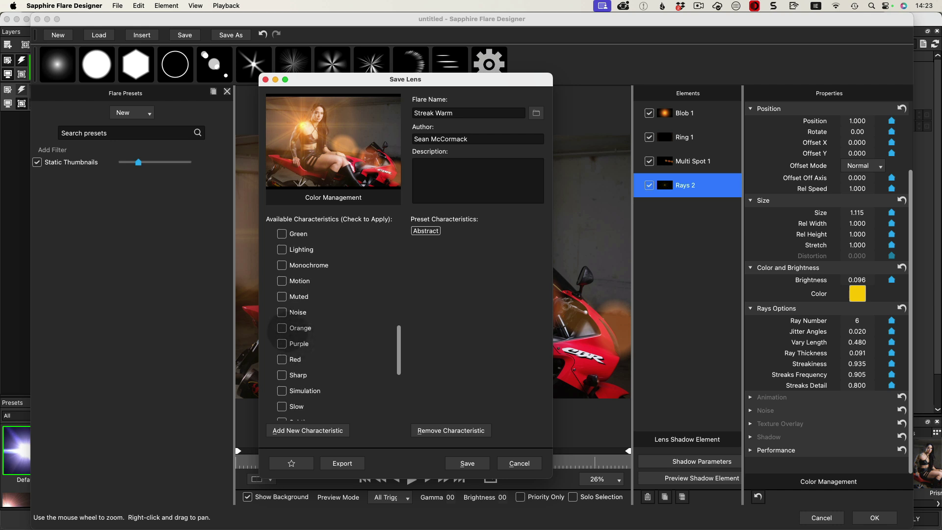
click(283, 327)
scroll(294, 344, down, 8)
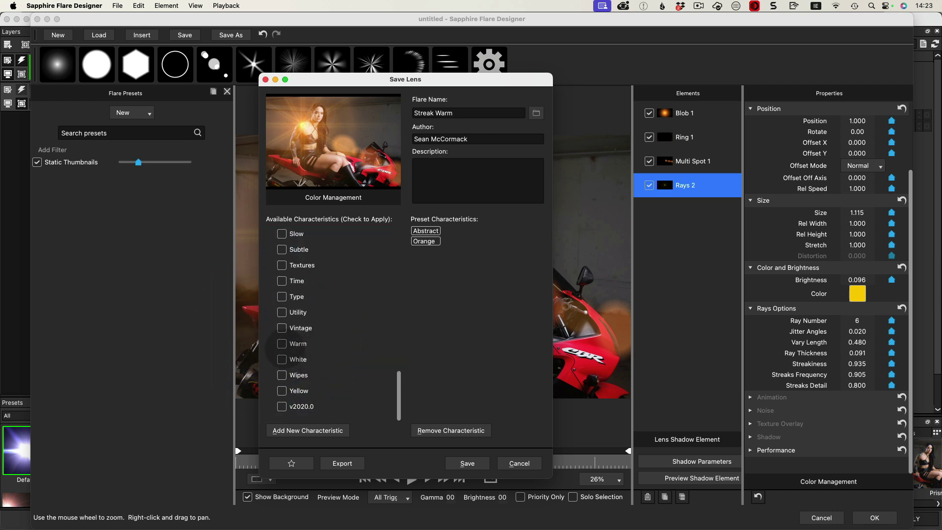
click(282, 343)
click(281, 390)
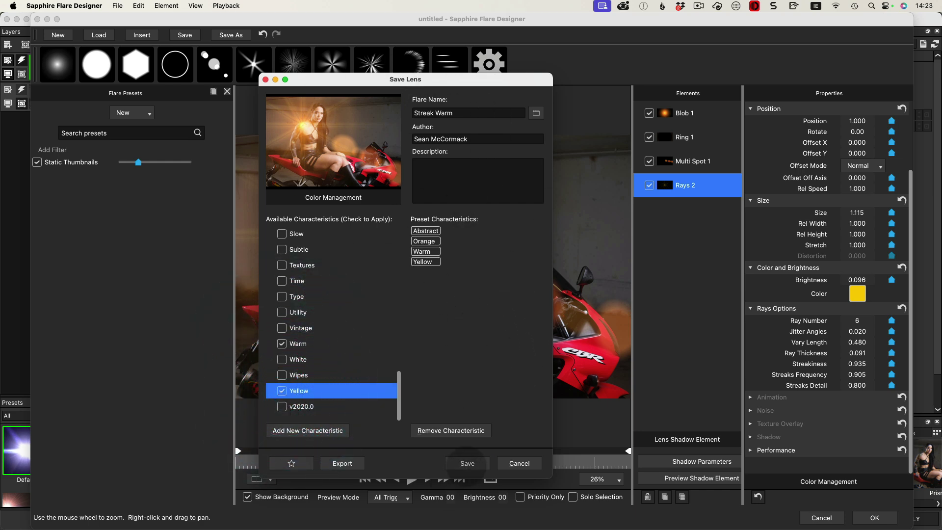
click(466, 463)
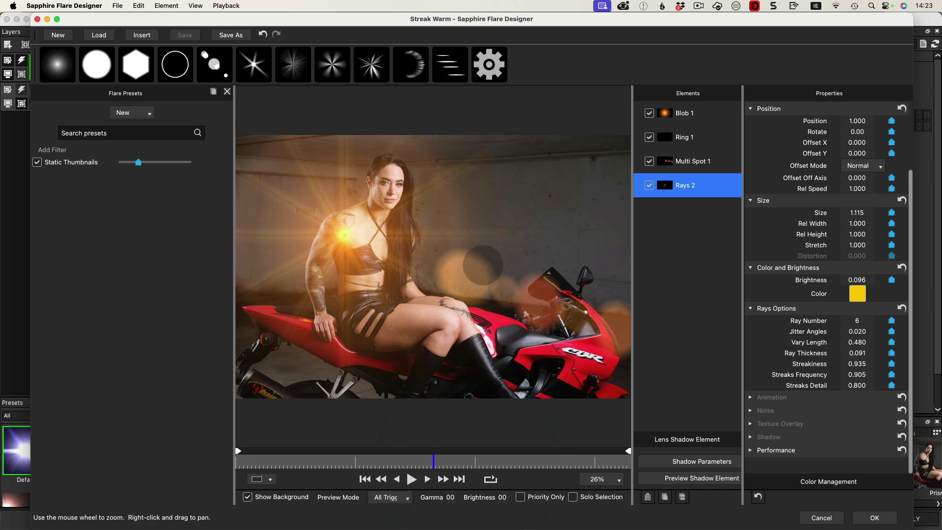
Step: Browse the saved lens presets without loading one, and accept the flare to return to Optics
click(98, 35)
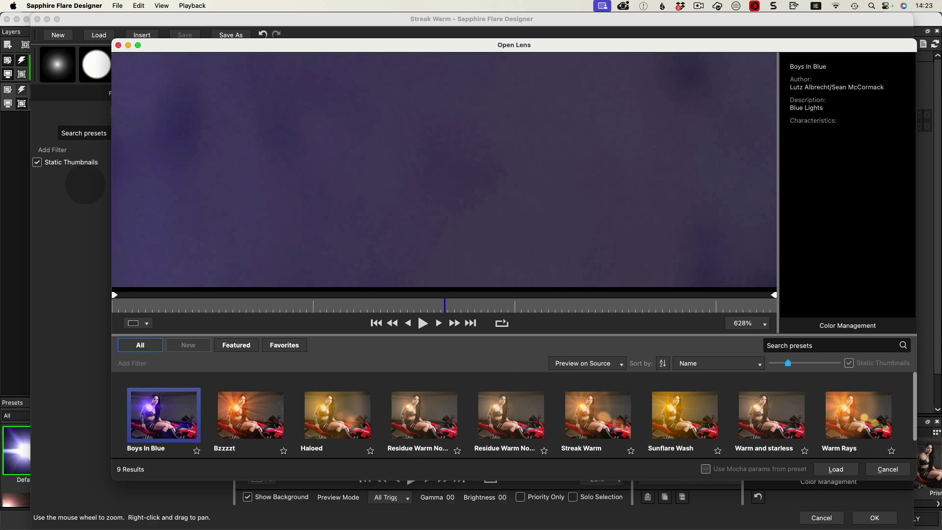
click(118, 44)
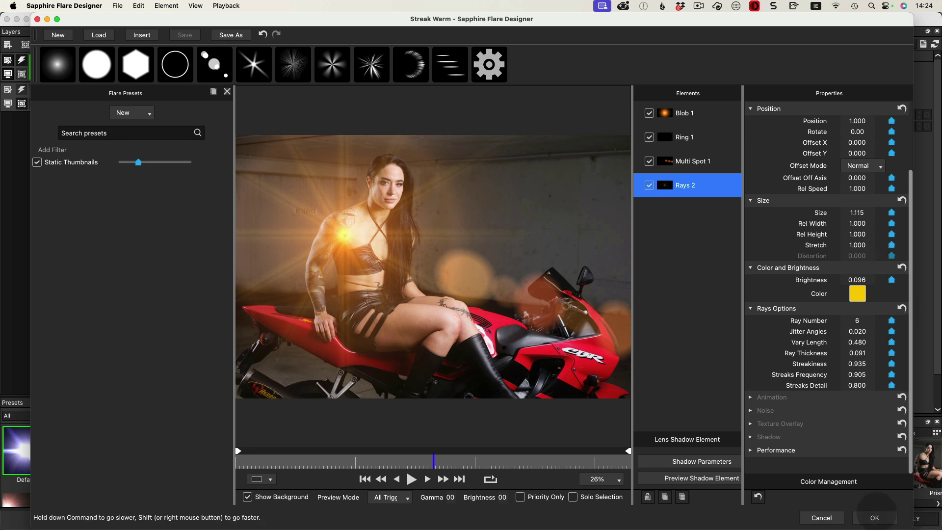
click(874, 517)
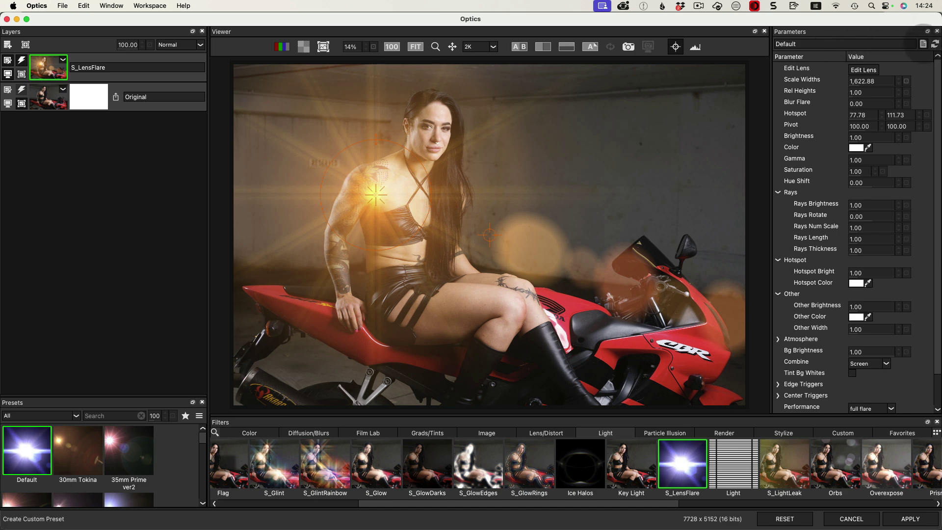
Step: Save the lens flare filter settings as a new preset named "Streak Warm" with the tag "warm"
click(923, 44)
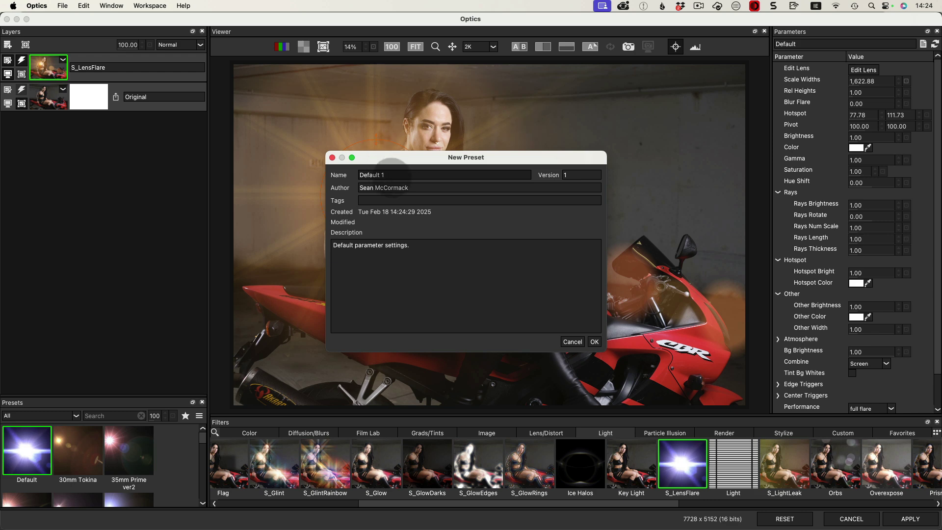
triple_click(392, 177)
text(Strae)
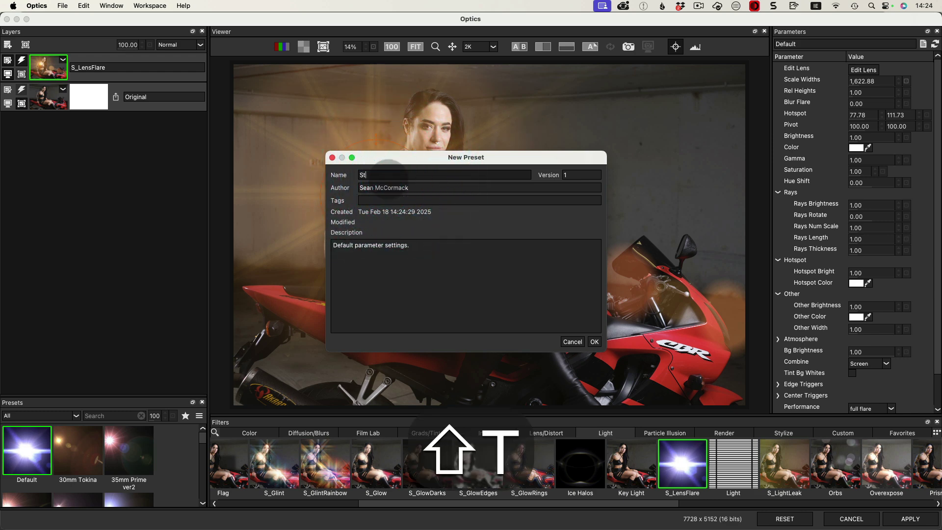
key(BackSpace)
key(BackSpace)
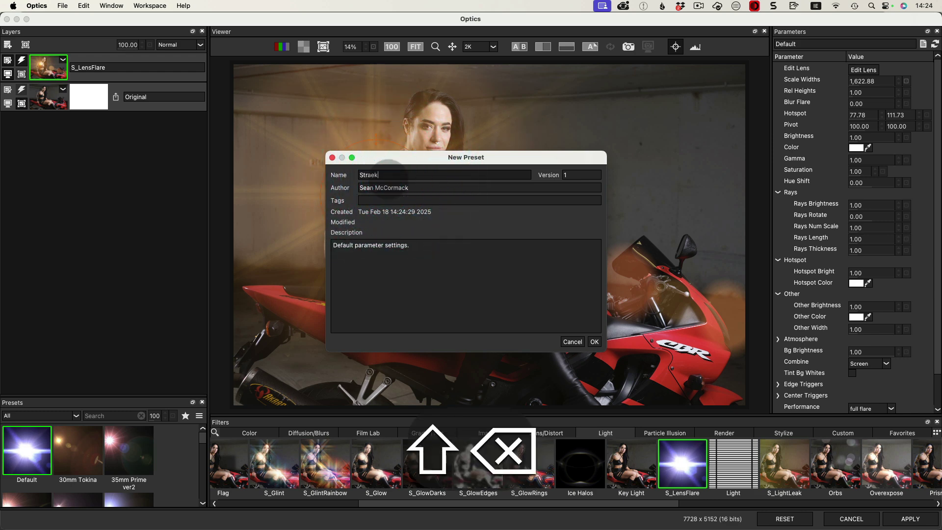
text(eak )
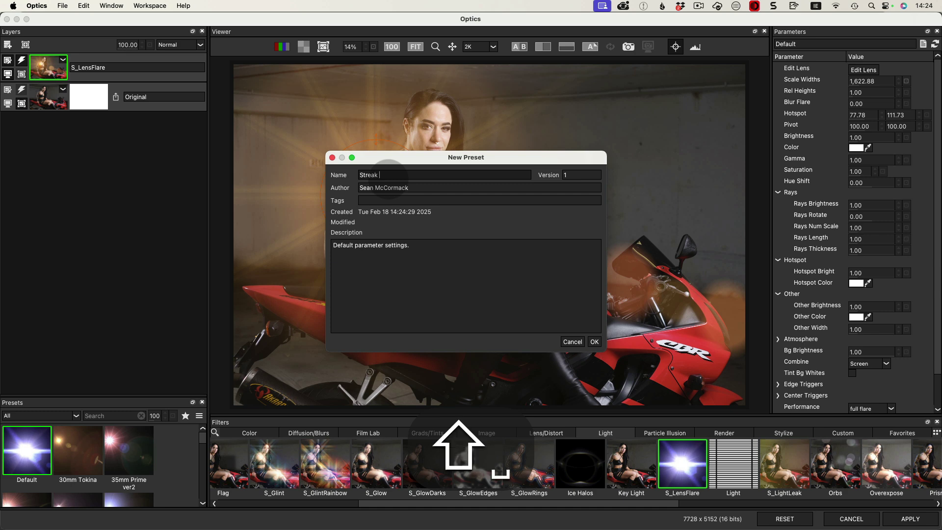
text(Warm)
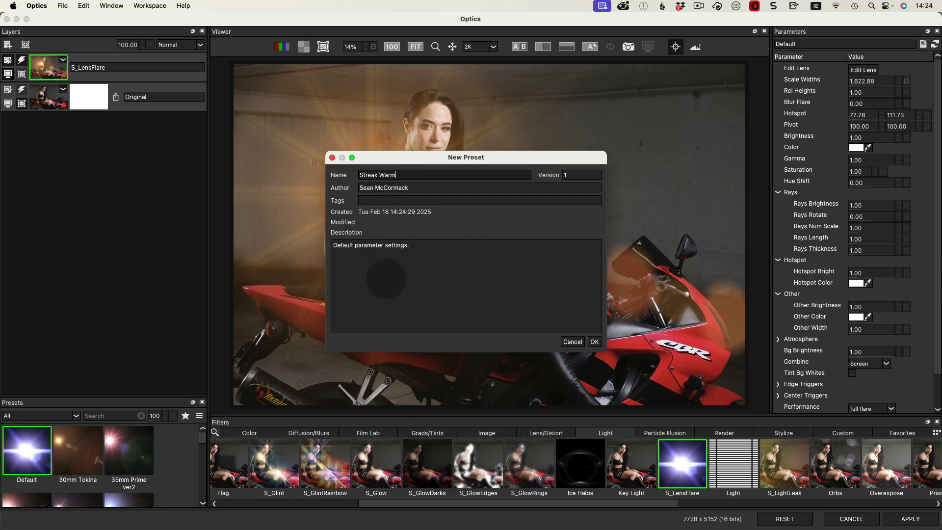
click(447, 200)
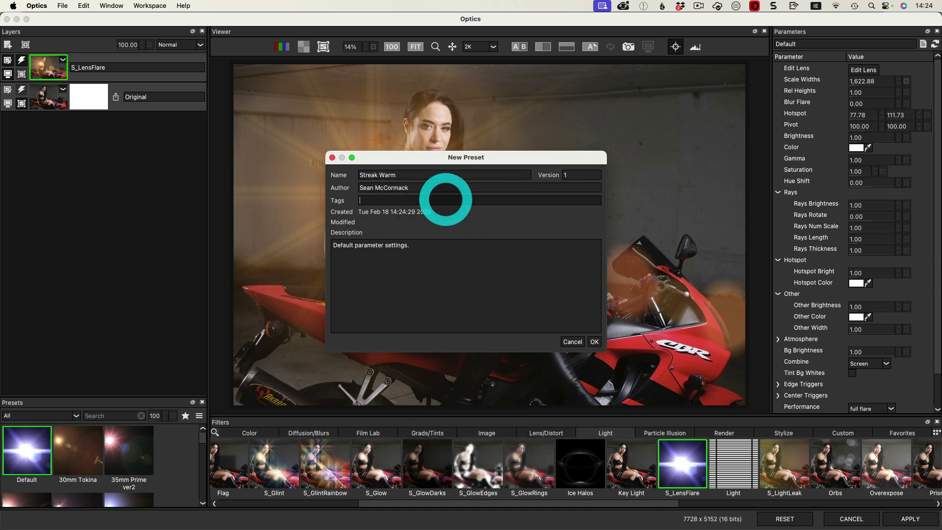
text(warm)
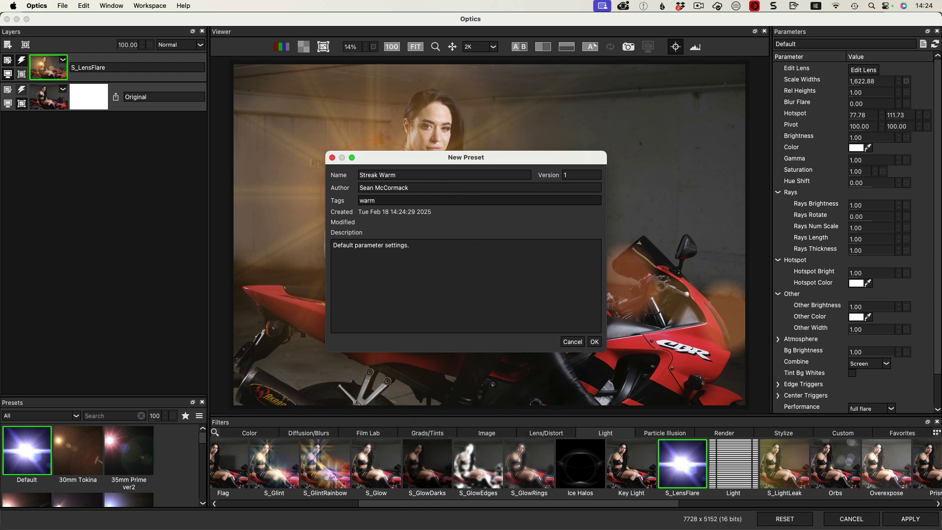
click(594, 342)
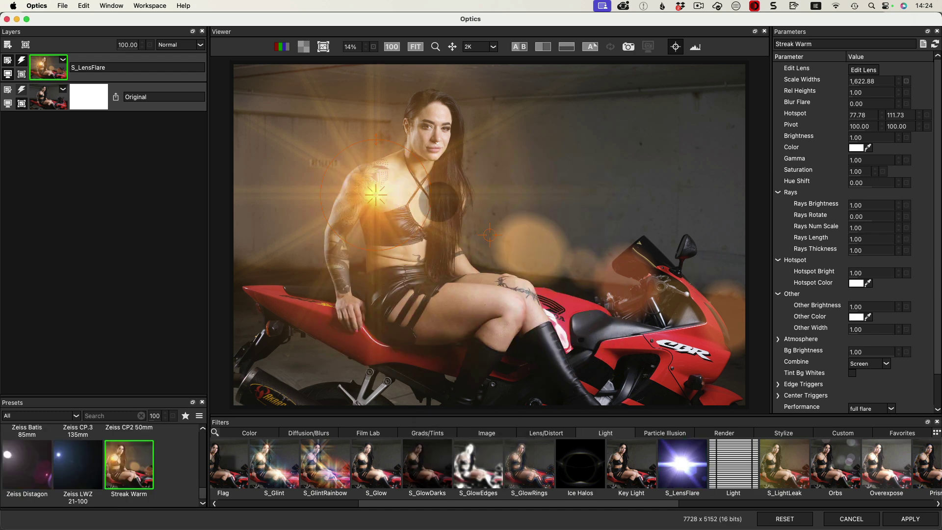
Step: Move the flare's hotspot to about 147.61, 146.21 and its pivot to about 109.77, 93.68, and enlarge Scale Widths to about 3,777.45
drag(375, 194, 758, 66)
drag(513, 210, 564, 231)
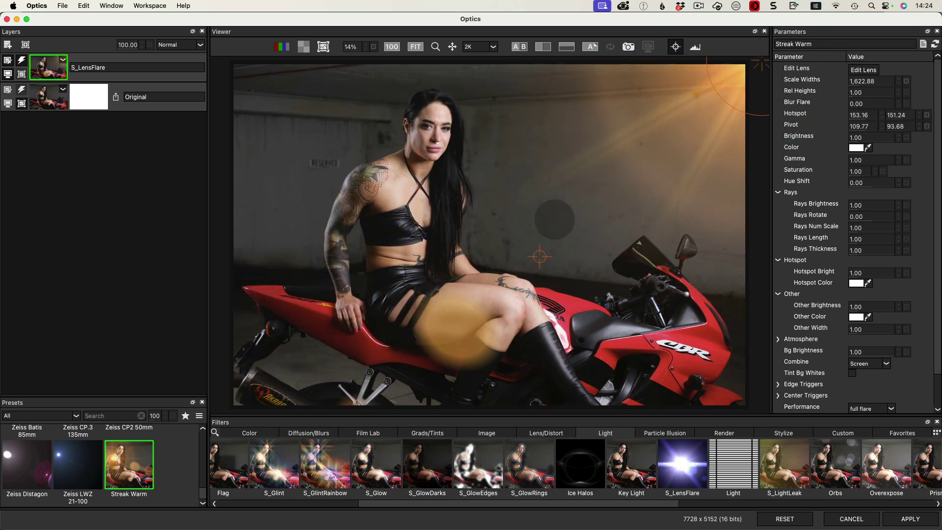
drag(588, 197, 728, 87)
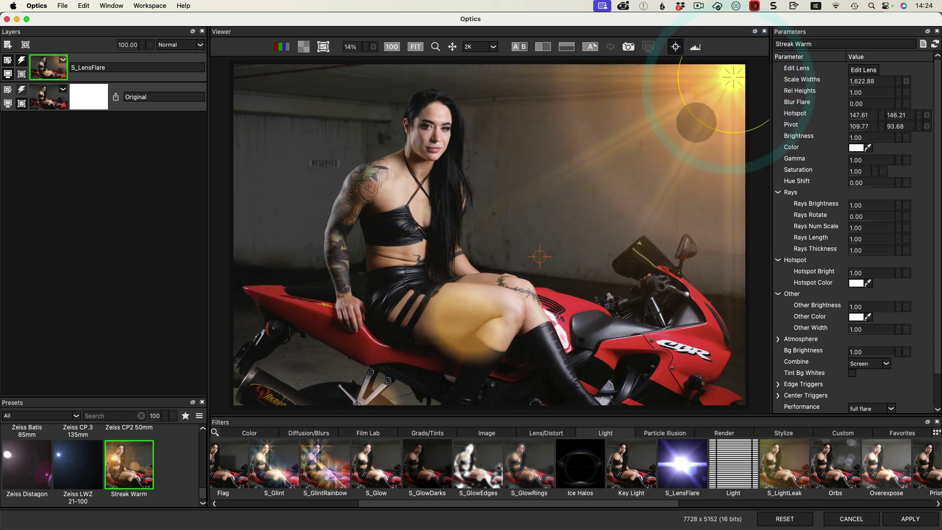
drag(692, 120, 640, 156)
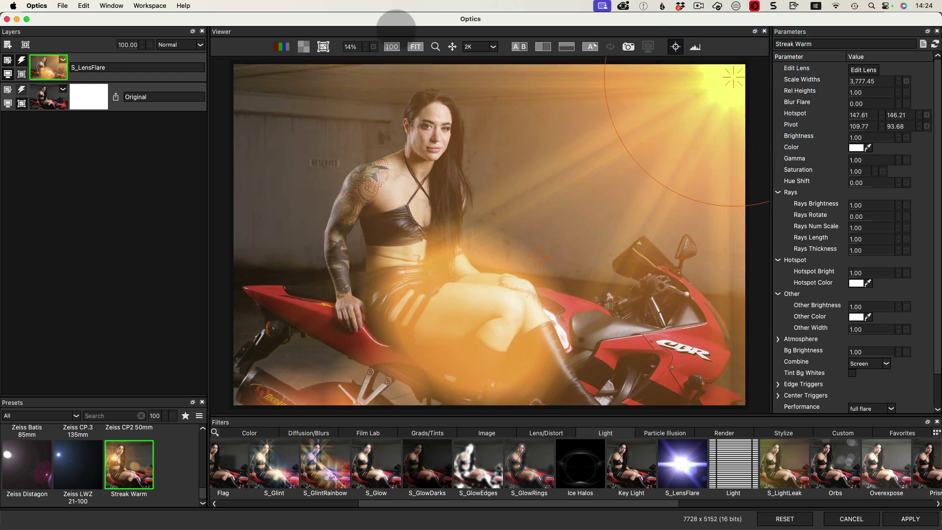
Step: Move the flare's hotspot beyond the photo's upper-right corner to about 170.25, 168.35 and its pivot to about 98.13, 96.98
click(366, 49)
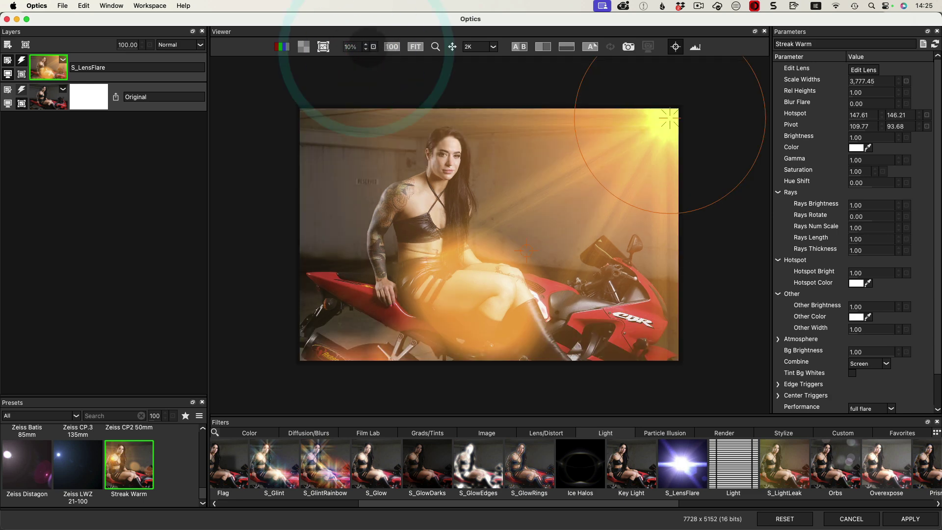
click(366, 49)
drag(669, 118, 754, 65)
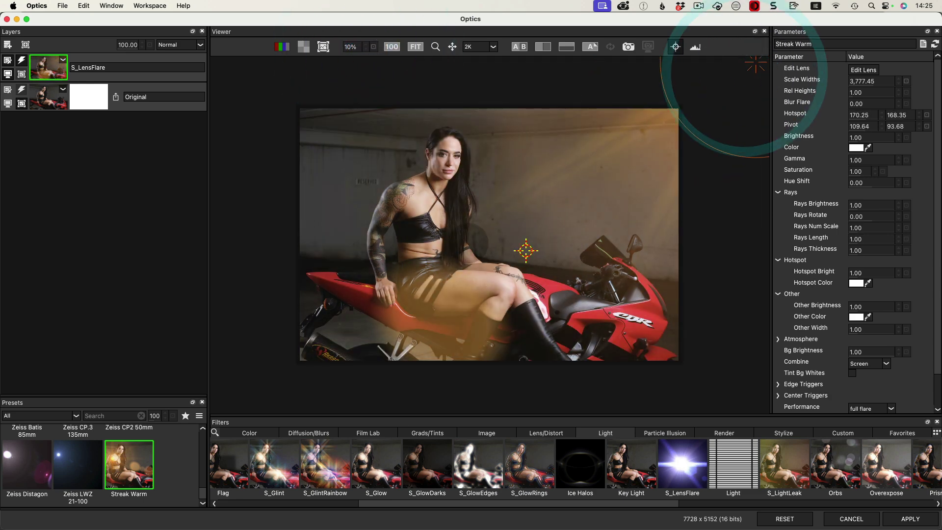
drag(526, 251, 470, 239)
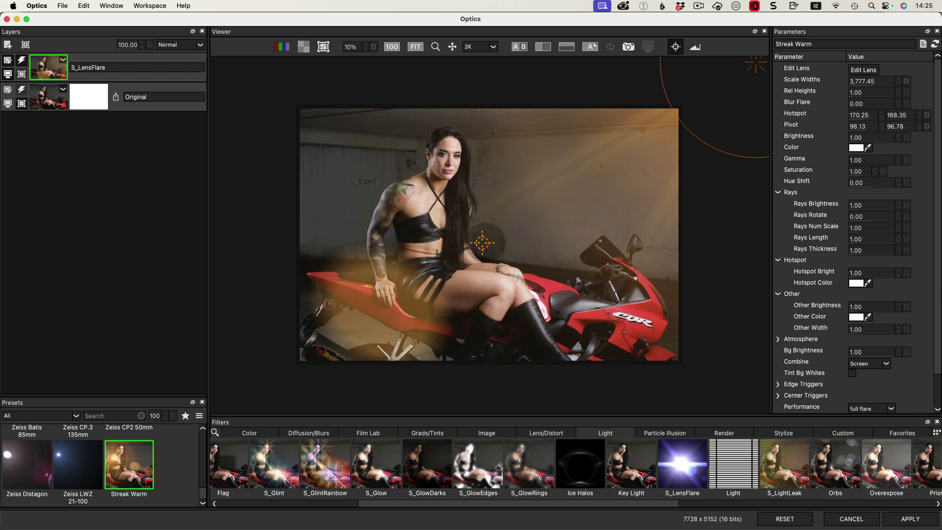
click(482, 243)
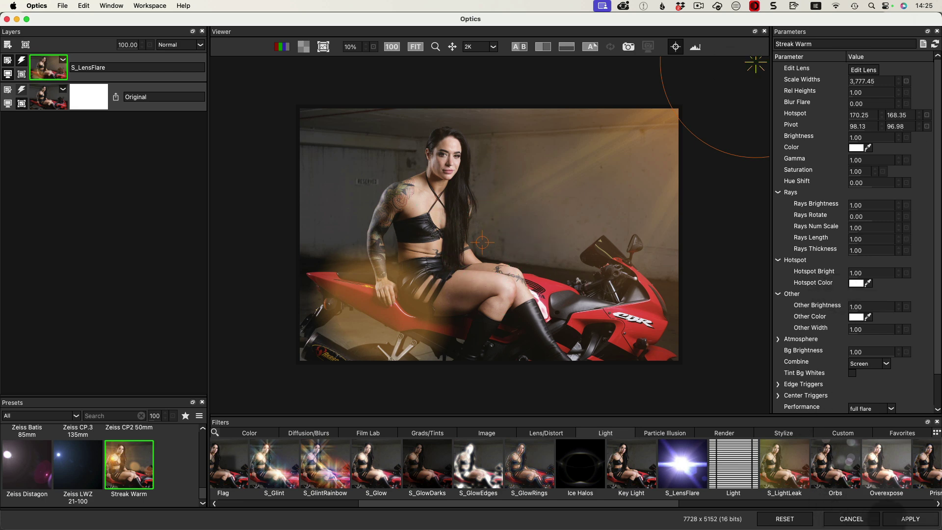
Step: Apply the lens flare to return to Photoshop, and lower the Background copy layer's Fill to about 64%
click(908, 518)
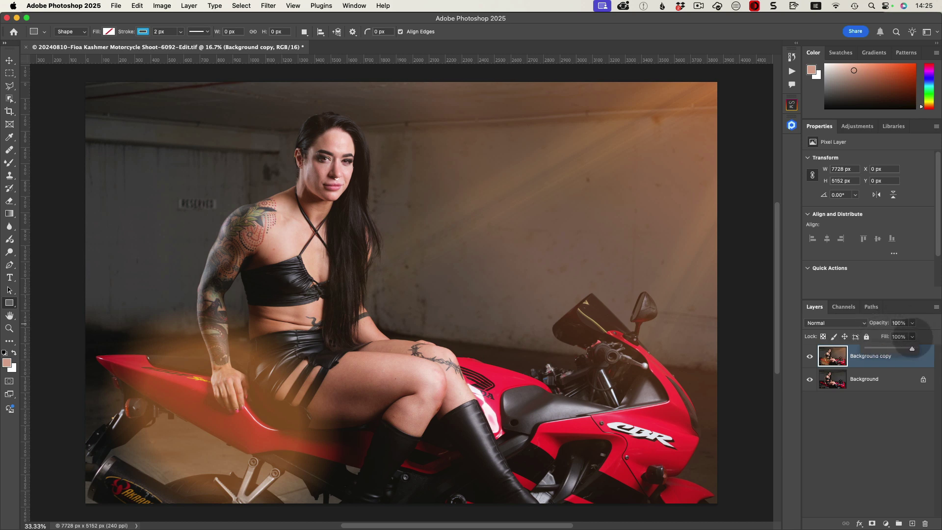
mouse_move(912, 349)
mouse_down()
mouse_move(884, 349)
mouse_move(897, 347)
mouse_up()
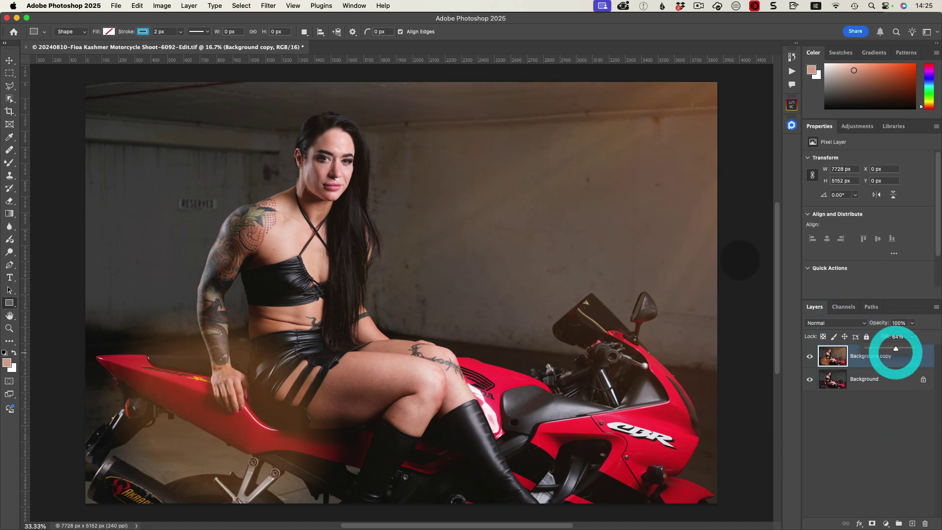